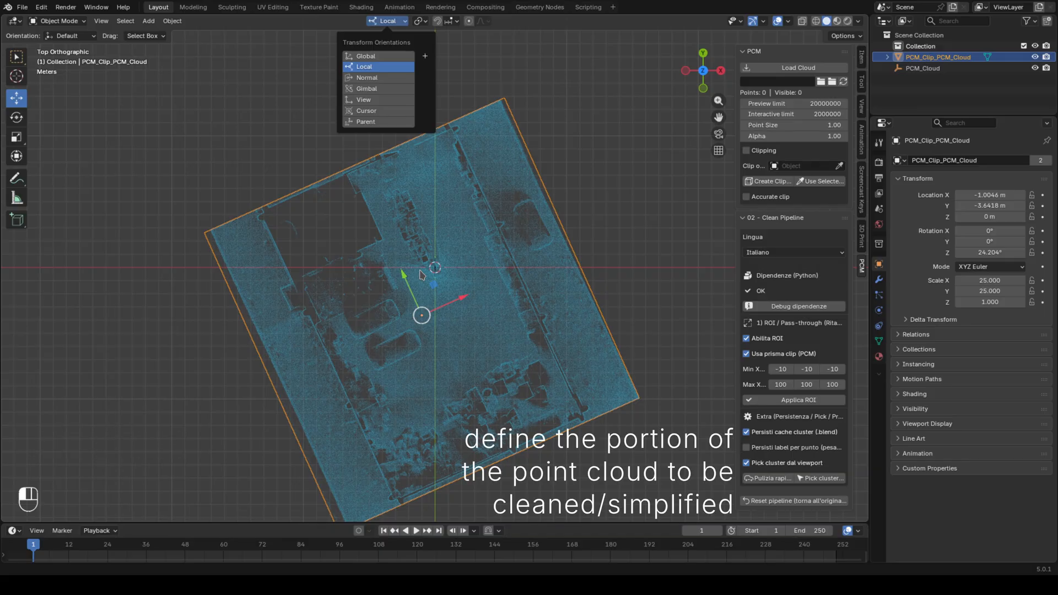
Step: Scale the clip box by 0.2 along its local X axis
key("s")
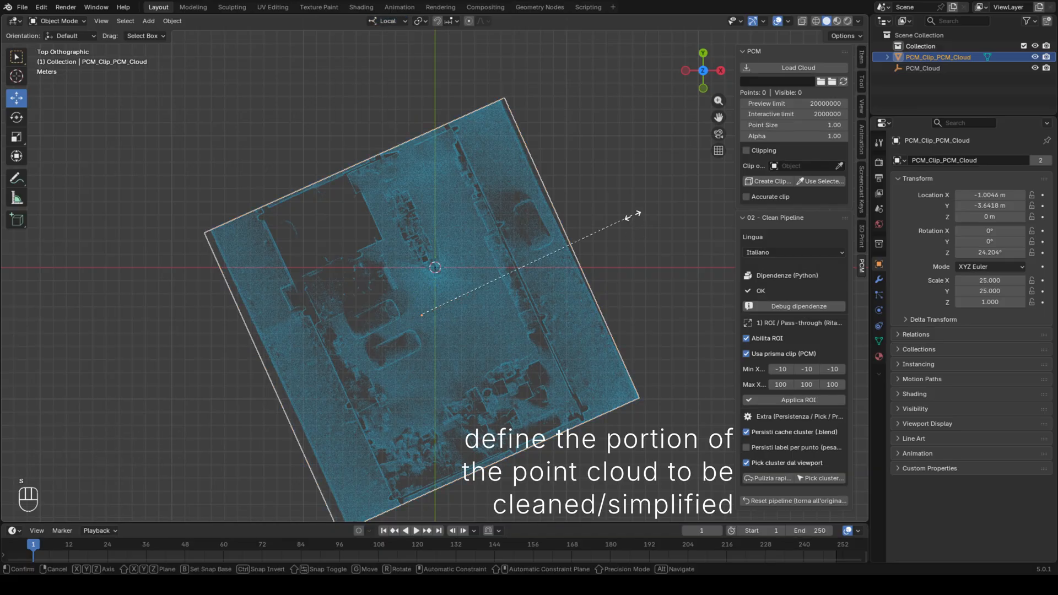
key("x")
key("KP_Decimal")
key("KP_2")
key("KP_Enter")
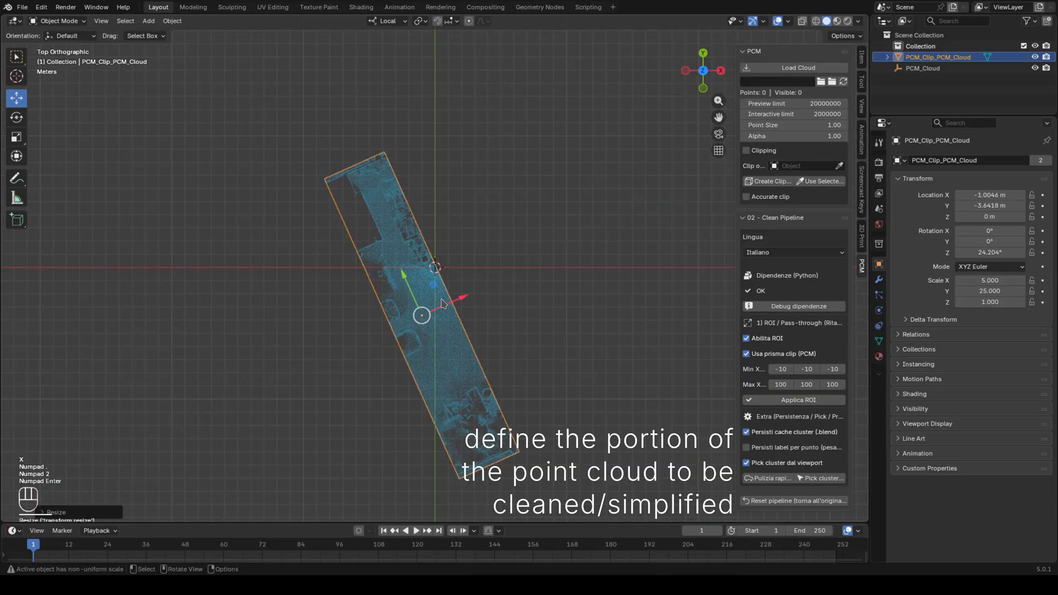
Step: Move the clip box along its local X axis to about X 6.0 m, Y -0.5 m, over the cloud's long wall
key("g")
key("x")
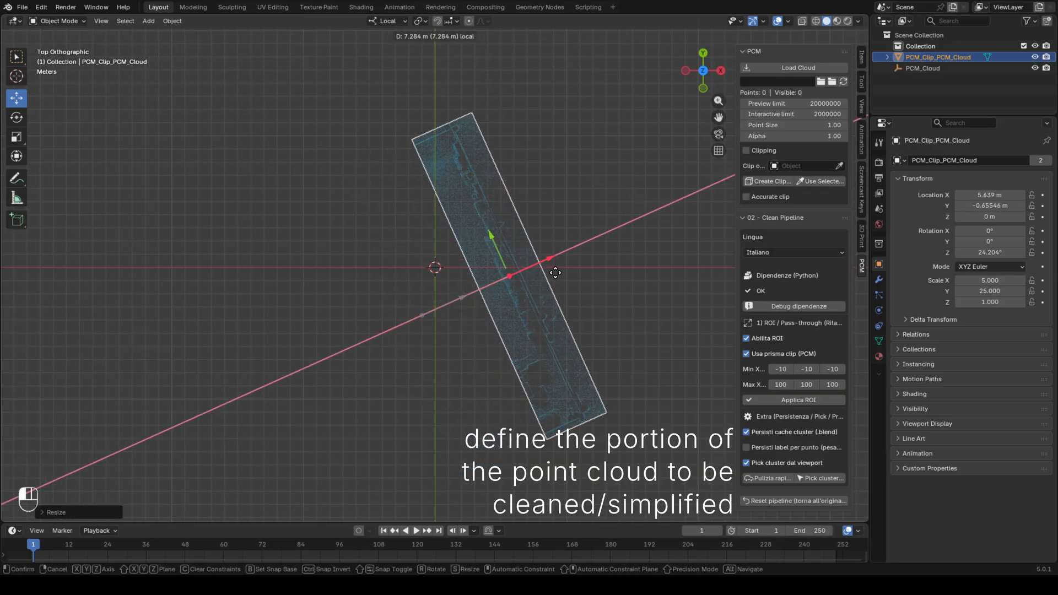
left_click(557, 270)
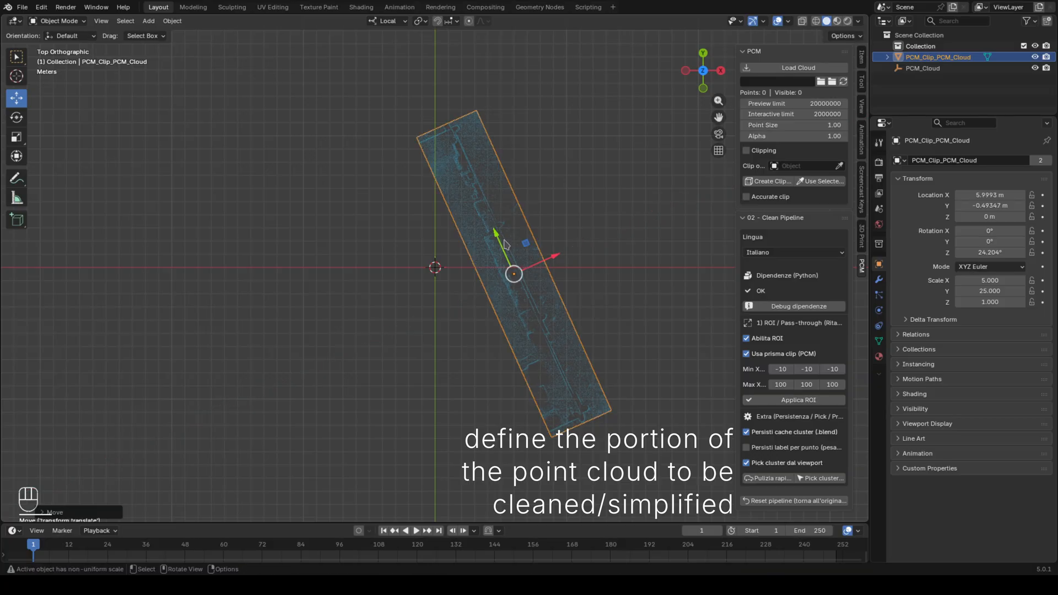
left_click_drag(501, 238, 505, 236)
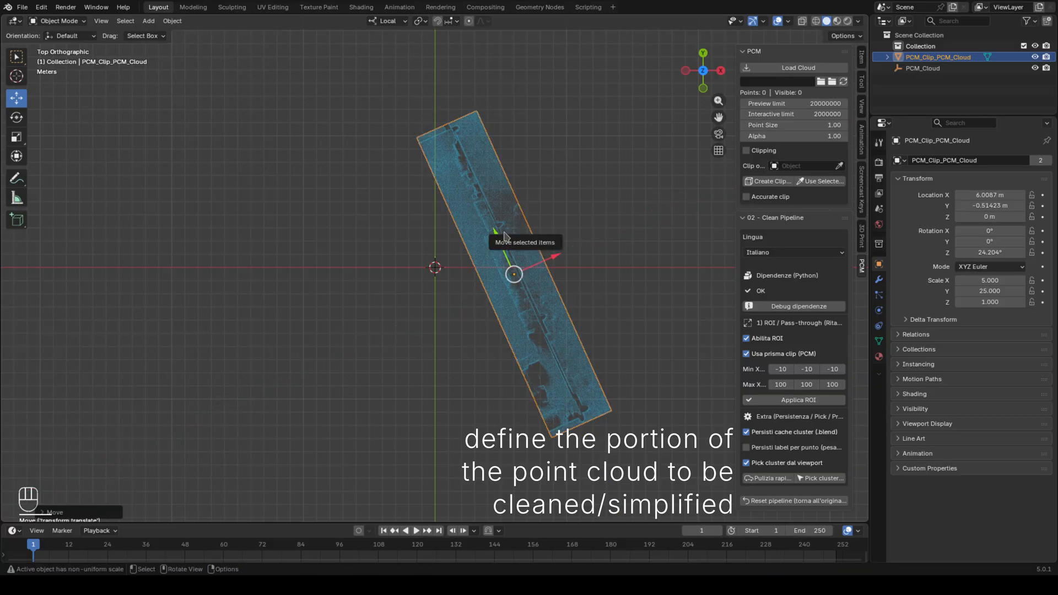
Step: Scale the clip box by 1.5 along its local Y axis
type("sy")
type("1.5")
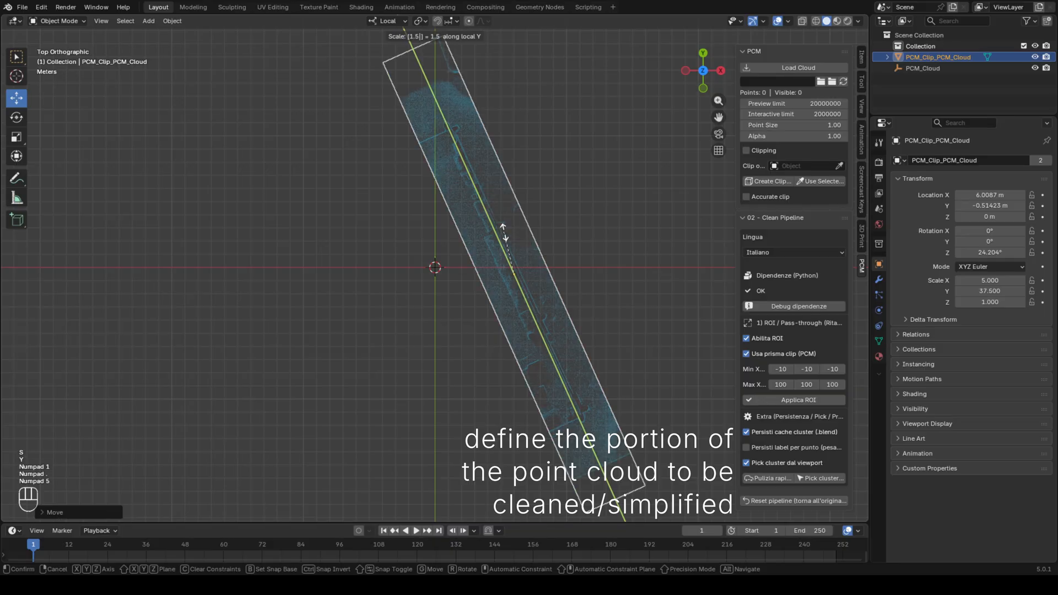
key("KP_Enter")
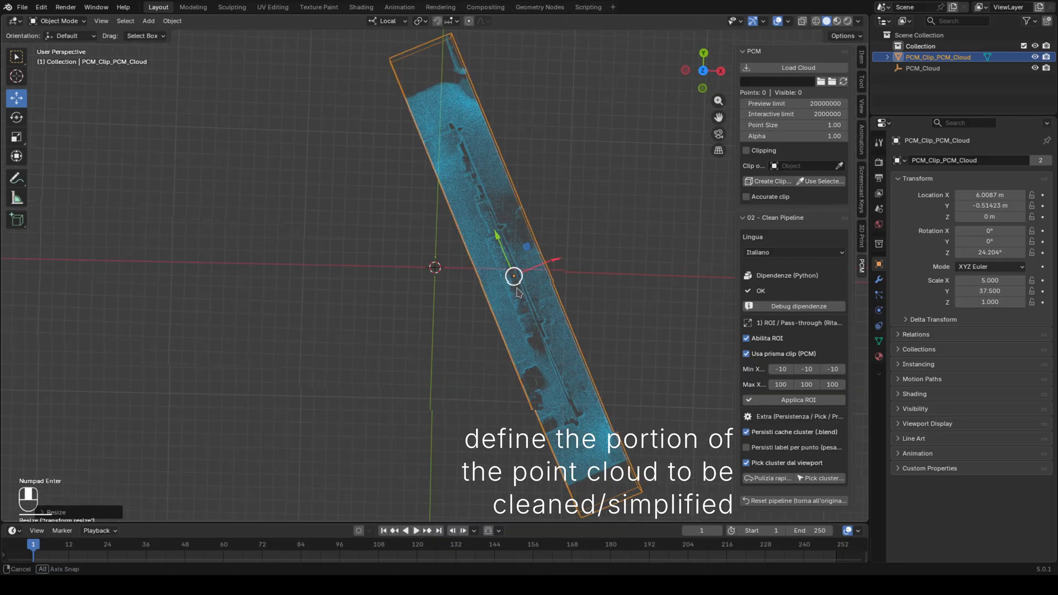
Step: Scale the clip box by 15 along its local Z axis and raise it to about Z 3.88 m
middle_click_drag(510, 234, 373, 180)
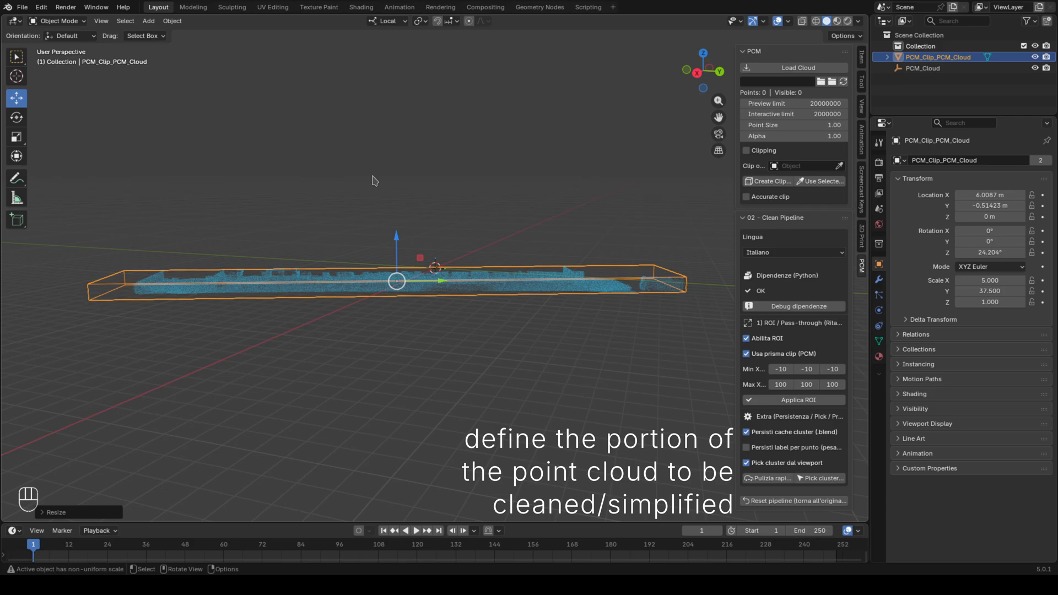
key("s")
key("z")
key("KP_1")
key("KP_5")
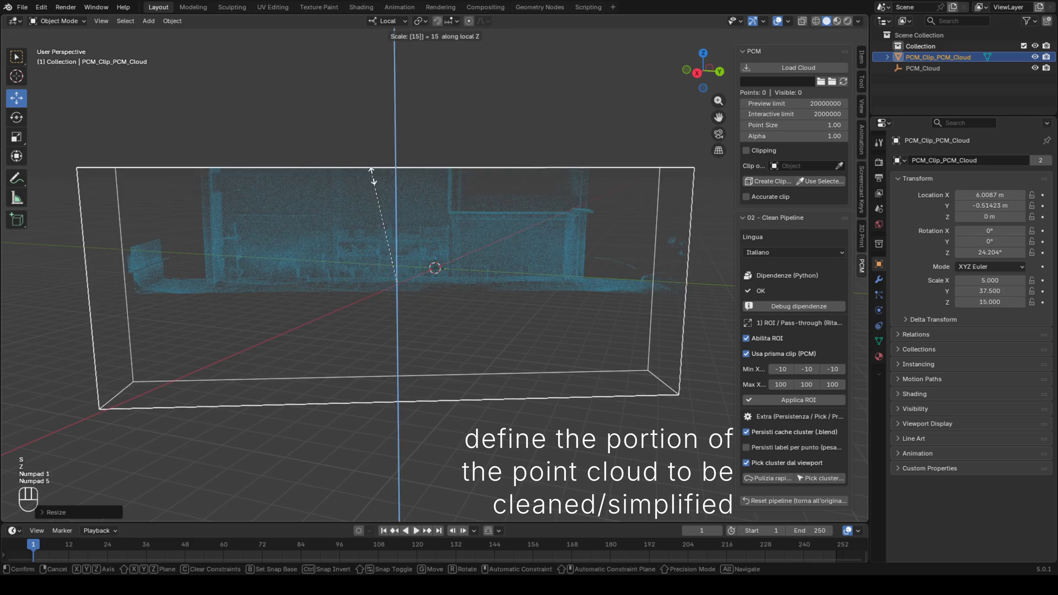
key("KP_Enter")
left_click_drag(397, 242, 395, 177)
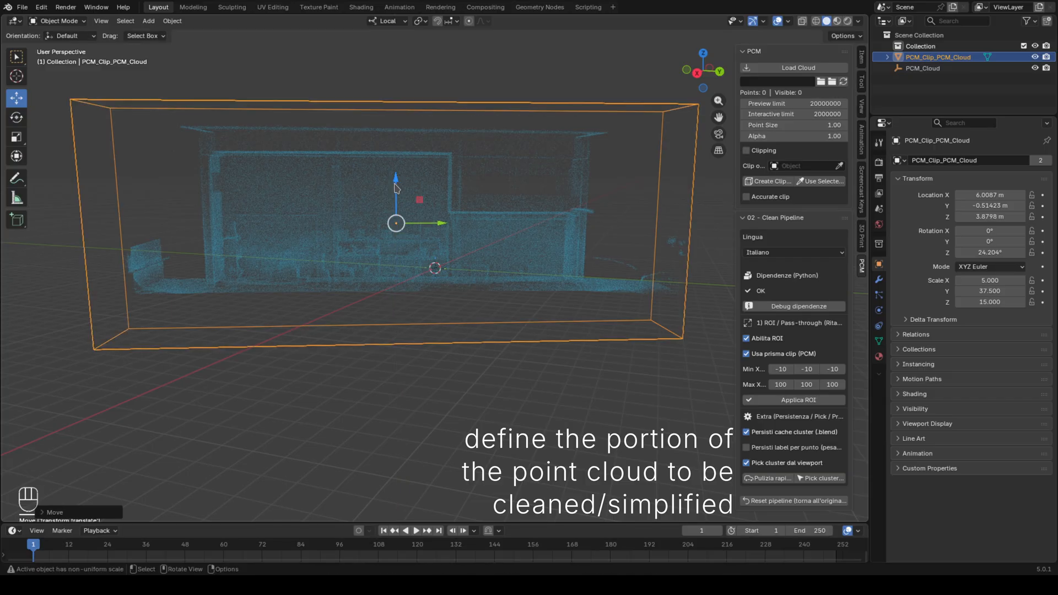
Step: Align the view squarely to the clip box's long side face, using its face selection in Edit Mode, and return to Object Mode
middle_click_drag(386, 226, 450, 234)
key("Tab")
left_click(485, 238)
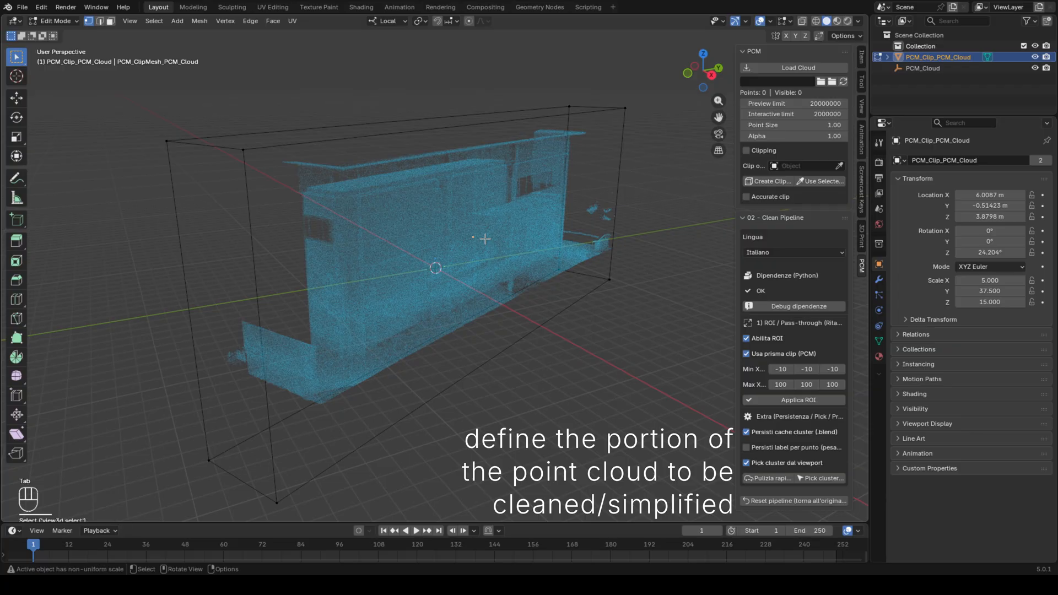
key("3")
left_click(483, 239)
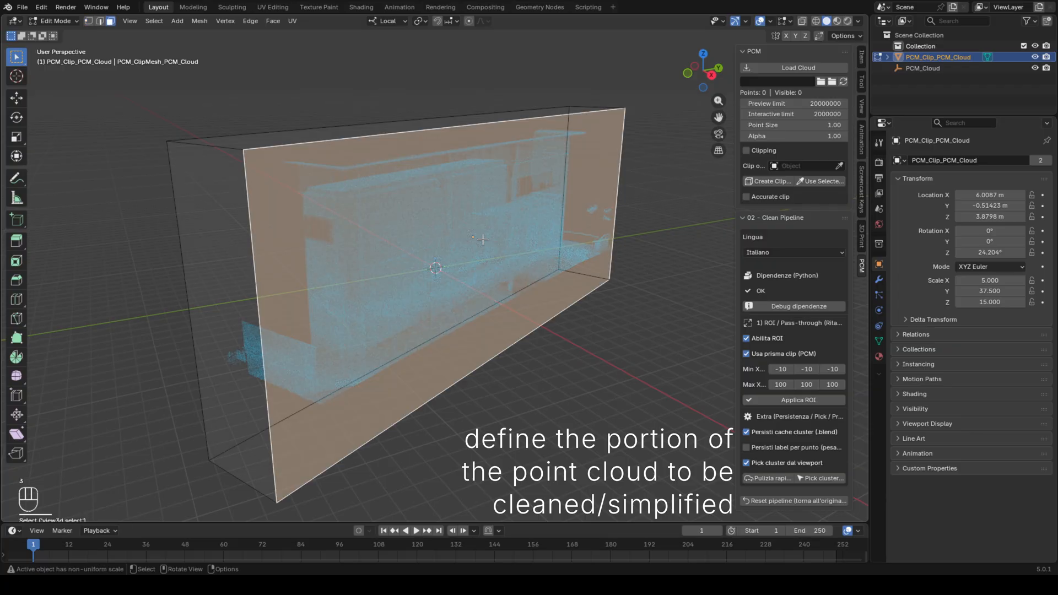
key("shift+KP_7")
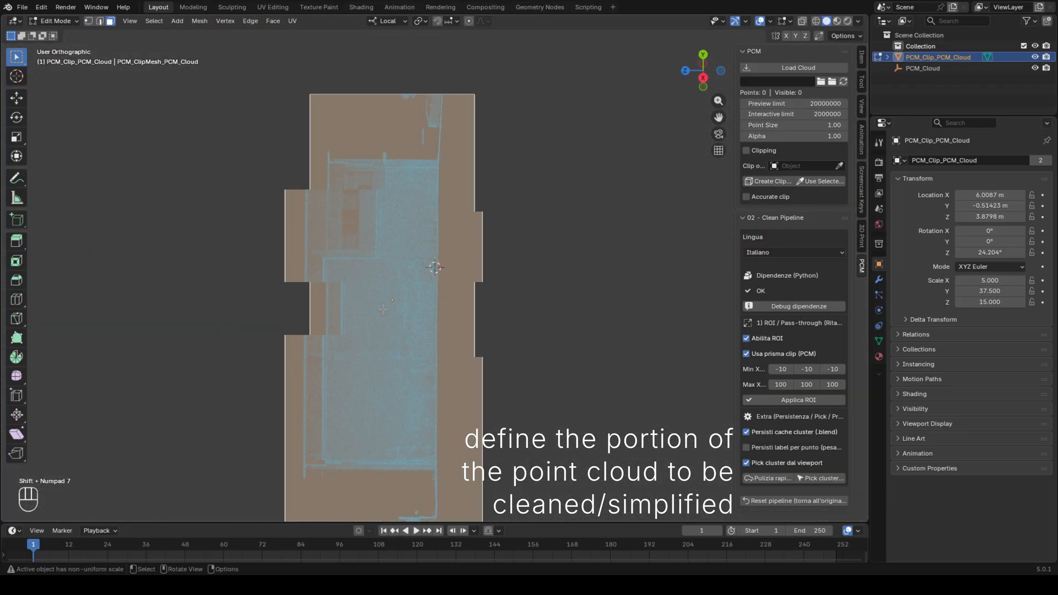
key("Tab")
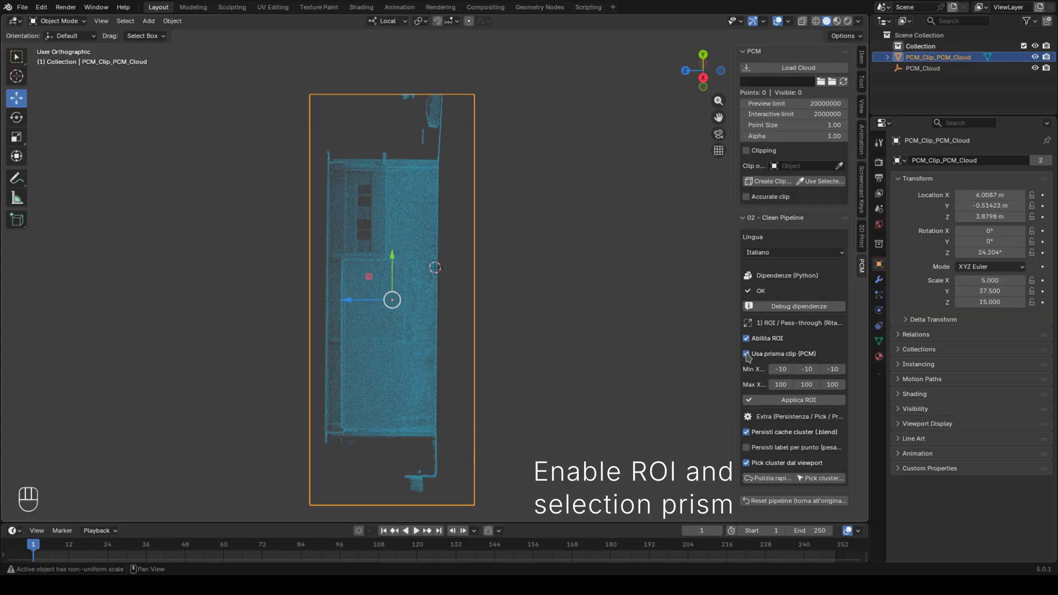
Step: Select PCM_Cloud and apply the ROI with the clip prism enabled
scroll(383, 357, "up", 10)
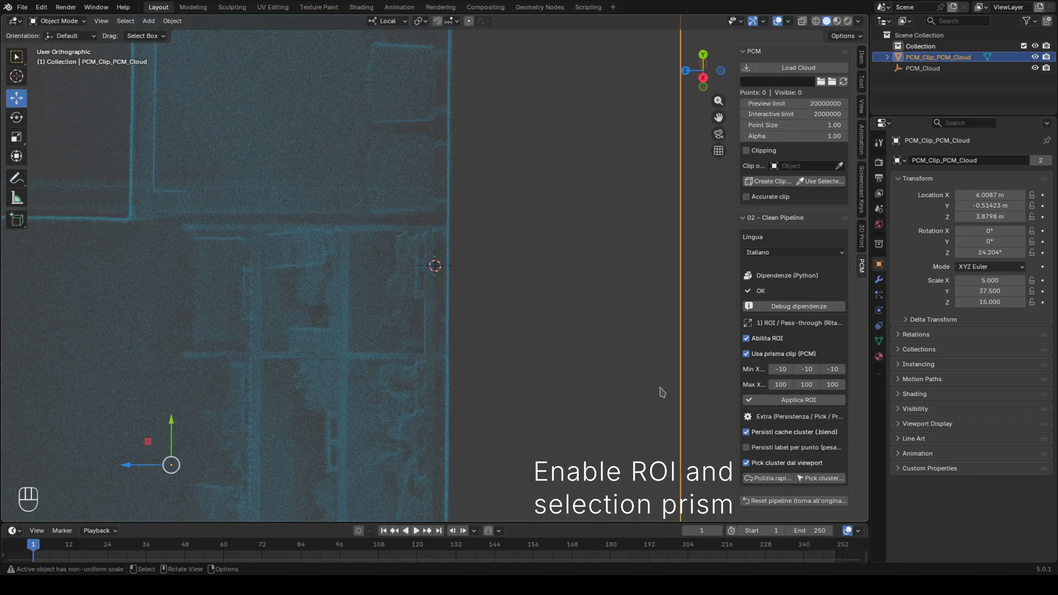
left_click(794, 400)
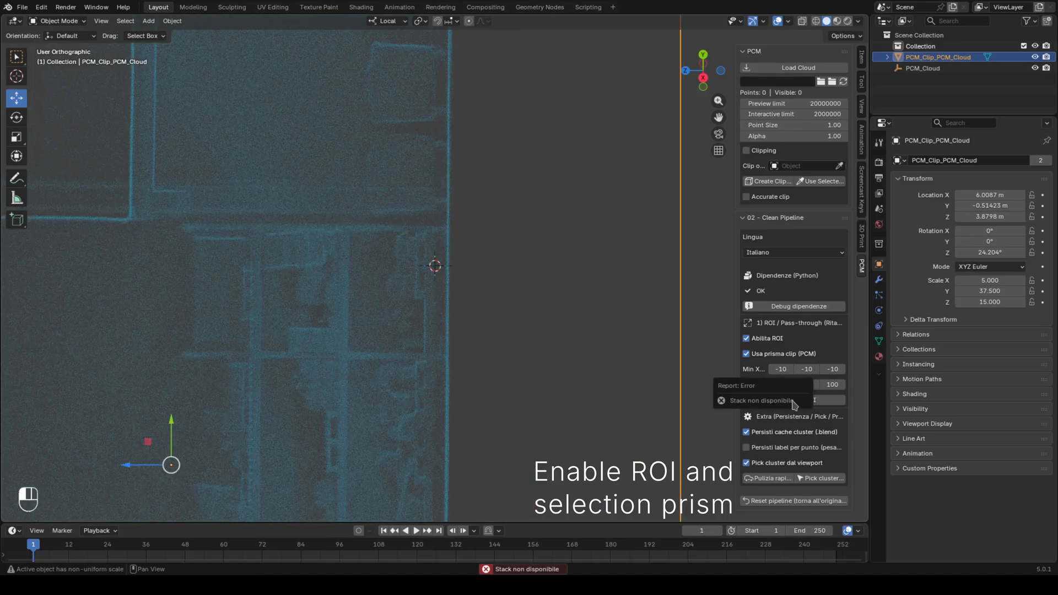
left_click(919, 70)
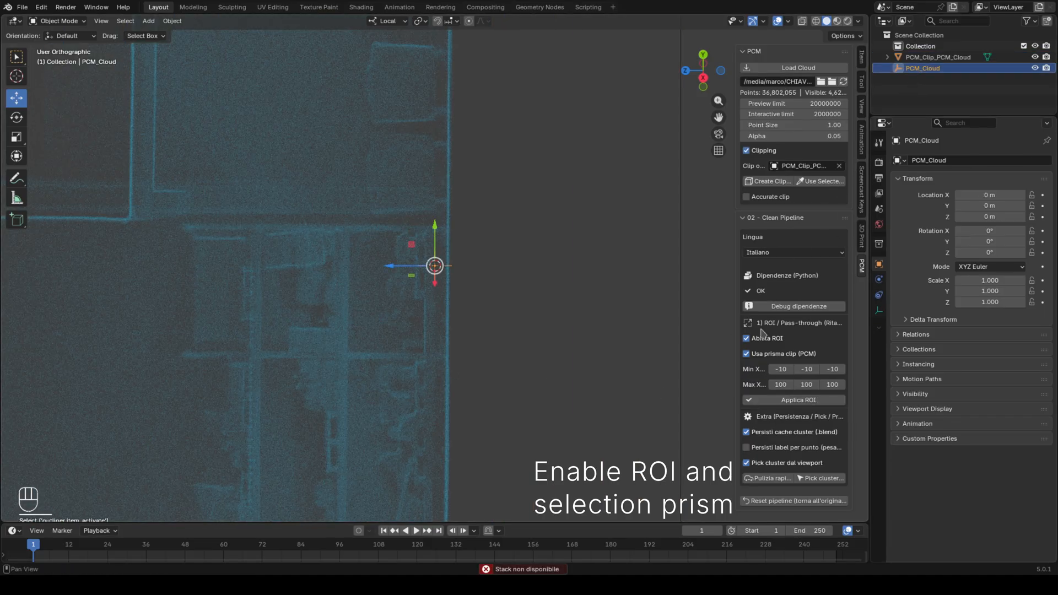
left_click(789, 405)
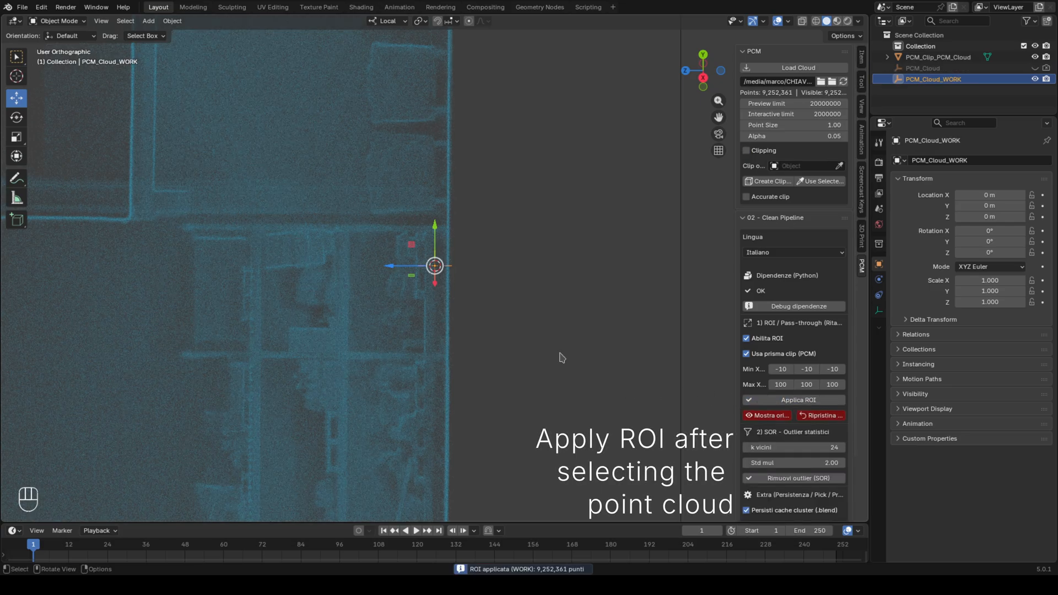
Step: Configure the SOR outlier filter with 40 neighbours (k vicini) and a Std mul of 2.10
scroll(763, 370, "down", 3)
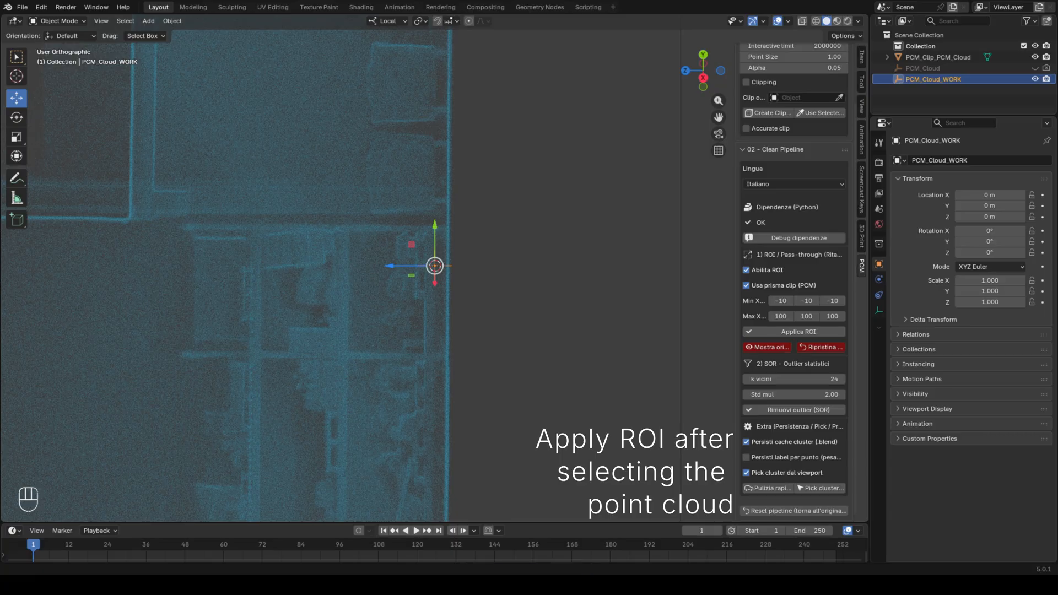
left_click(811, 379)
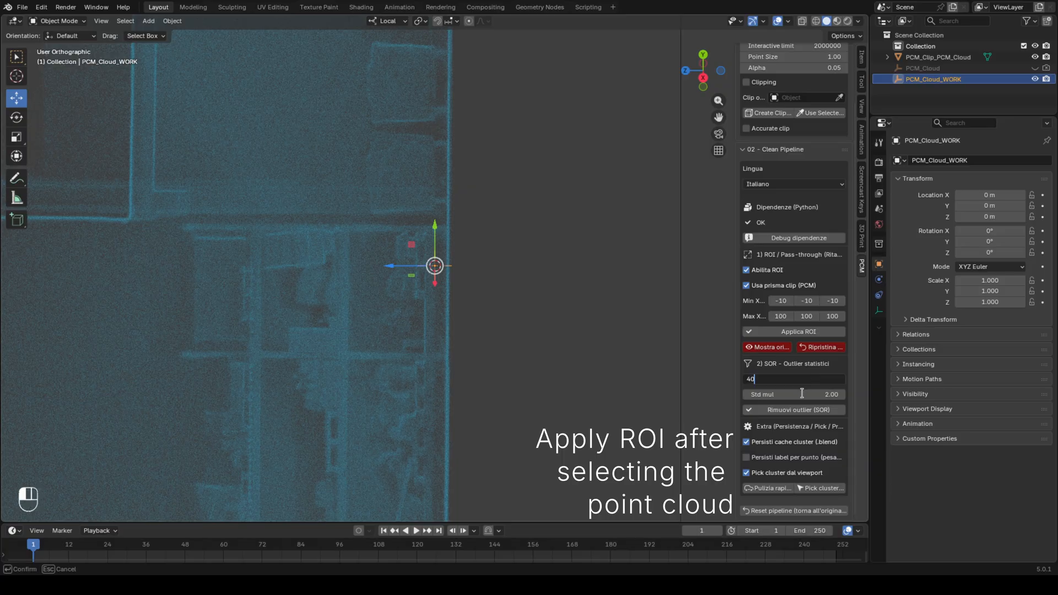
type("40")
key("Return")
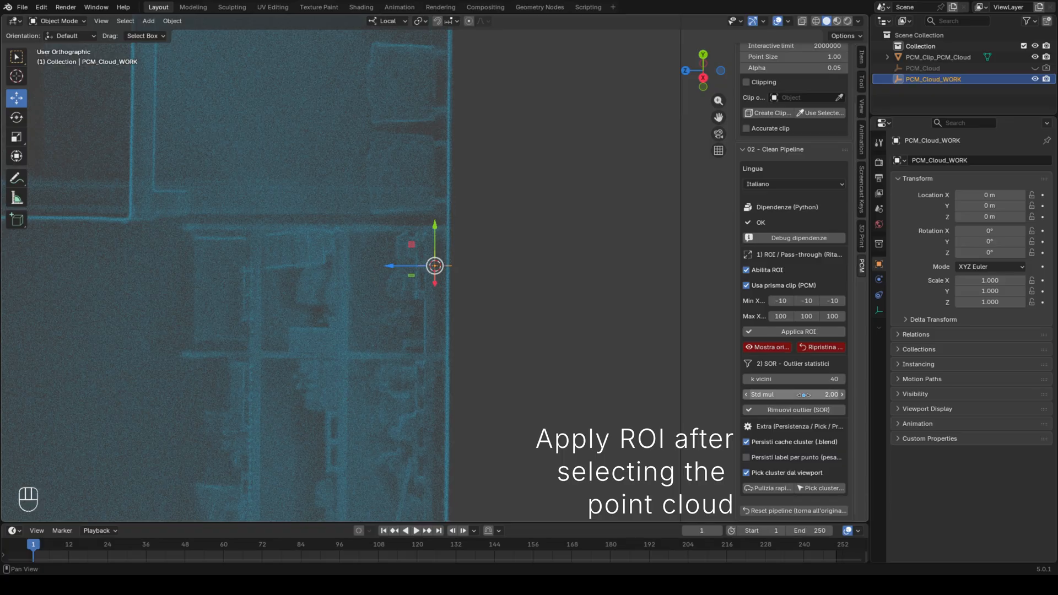
left_click(804, 394)
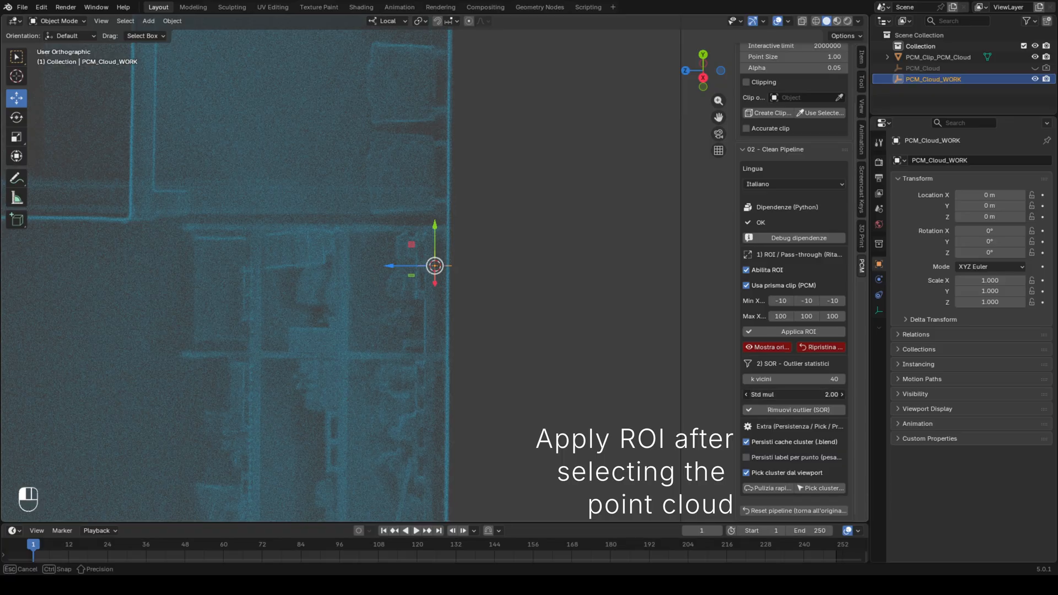
type("2.1")
left_click(794, 409)
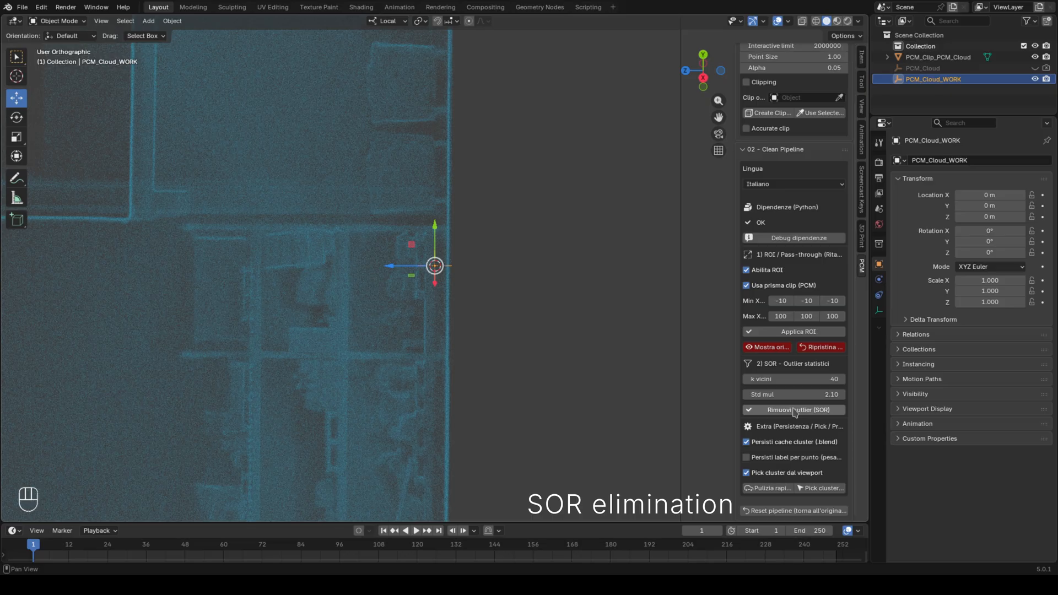
Step: Remove the statistical outliers from PCM_Cloud_WORK with the SOR filter
scroll(388, 376, "down", 5)
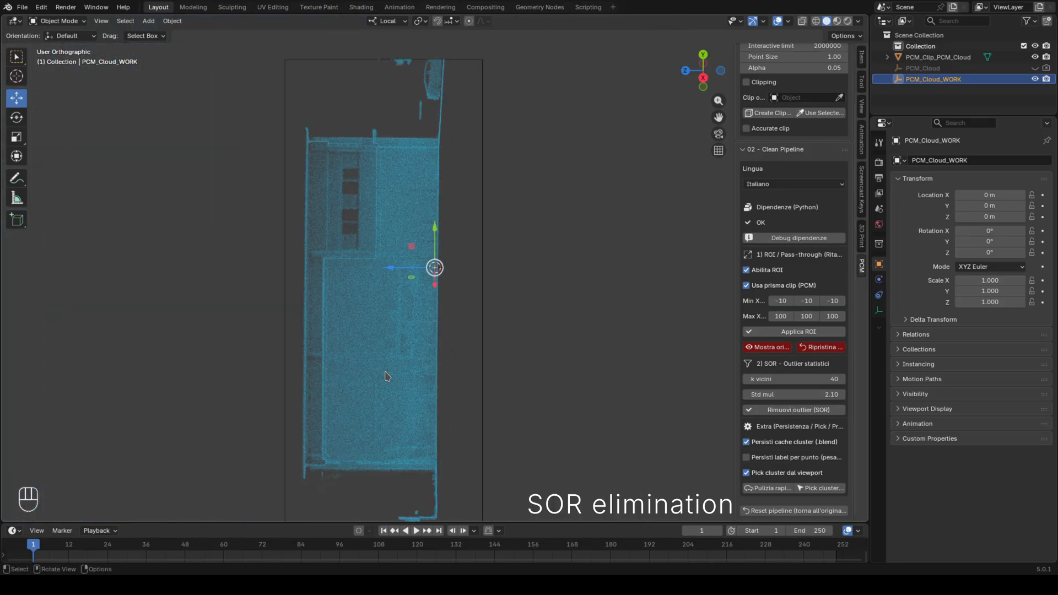
middle_click_drag(387, 376, 395, 344, "shift")
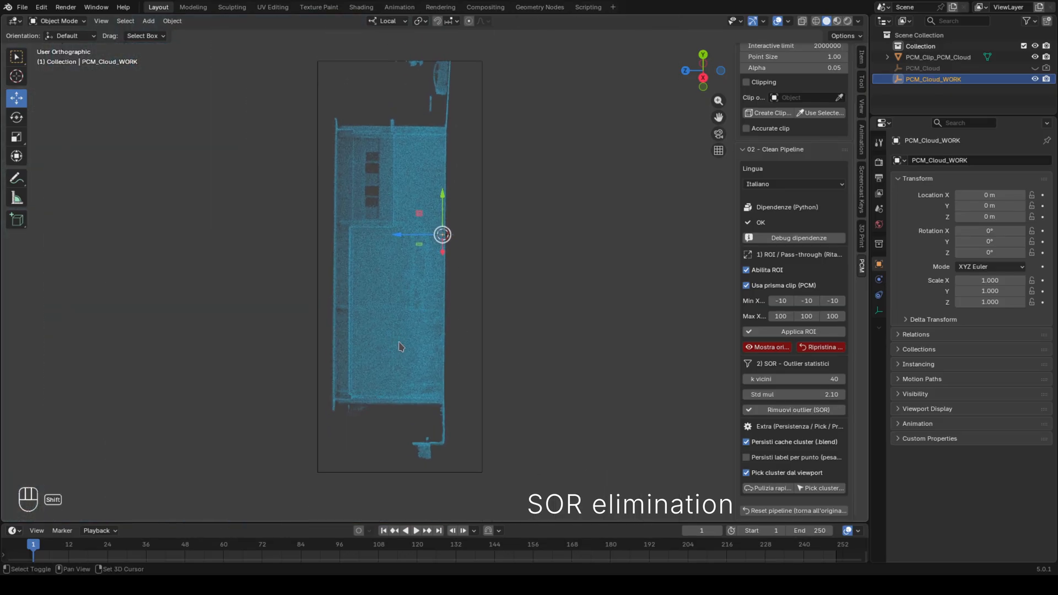
left_click(789, 410)
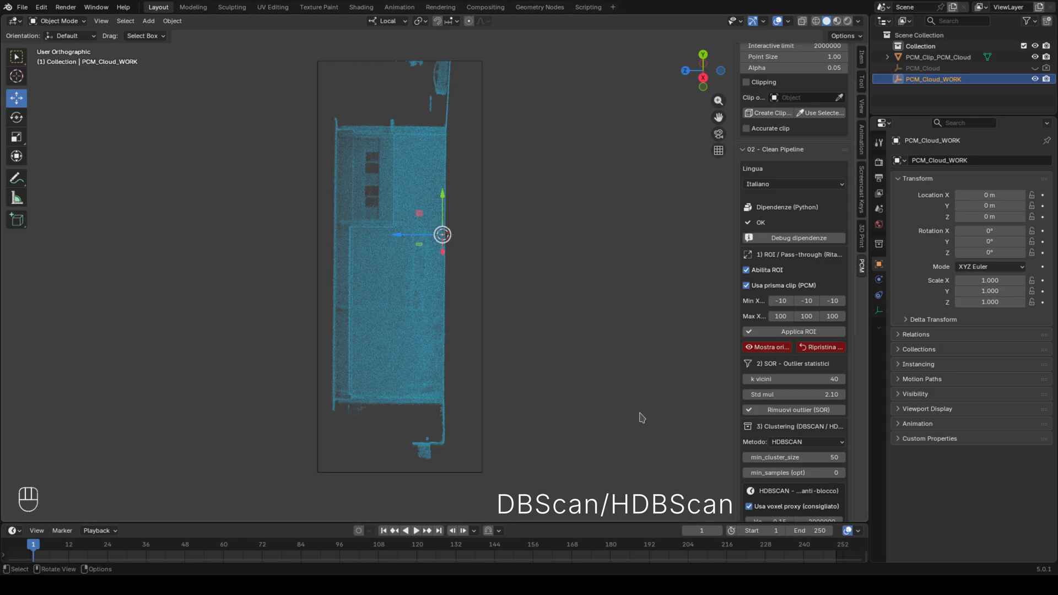
Step: Set the HDBSCAN voxel proxy size to 0.01 and its maximum voxel count to 120000
scroll(798, 406, "down", 3)
scroll(799, 406, "down", 3)
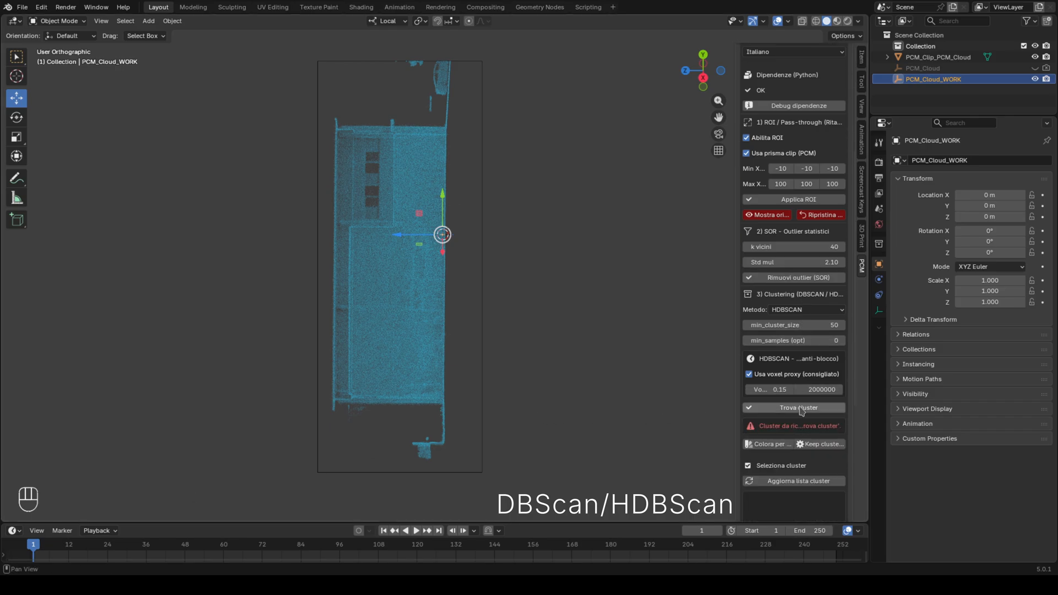
left_click(771, 390)
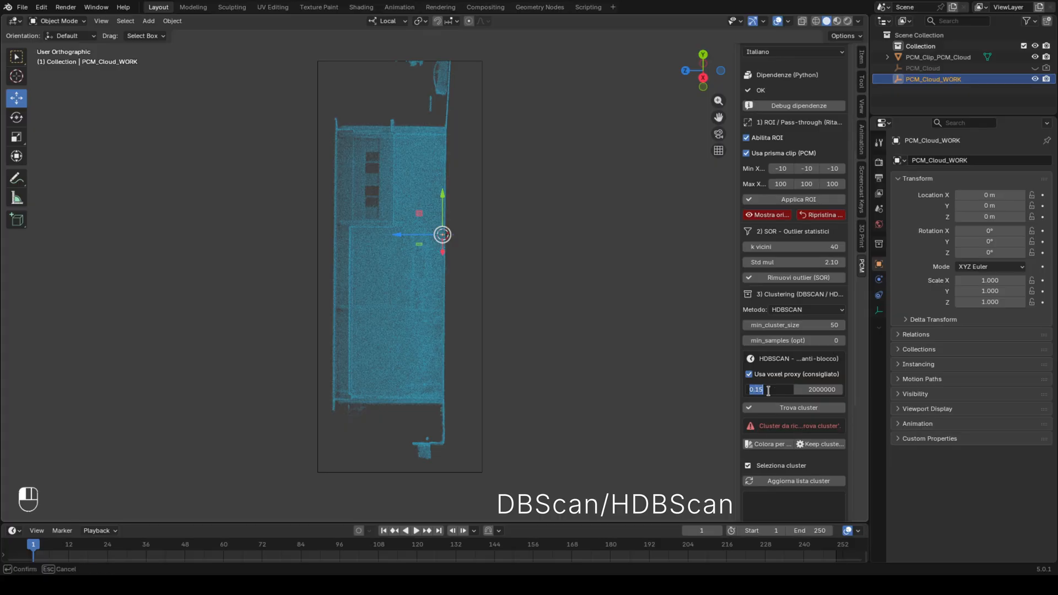
key("BackSpace")
key("Return")
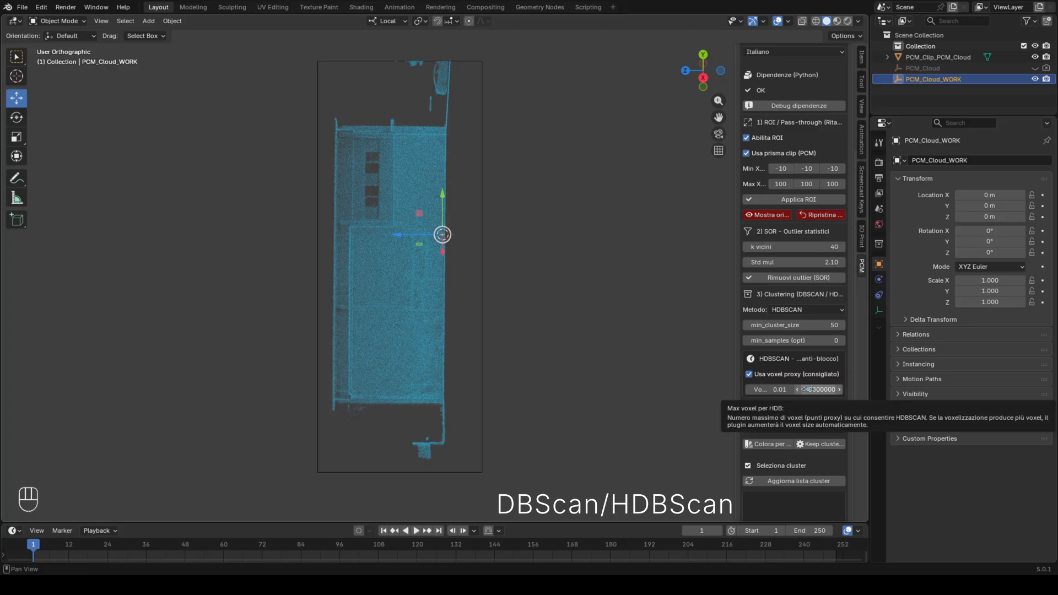
left_click(816, 390)
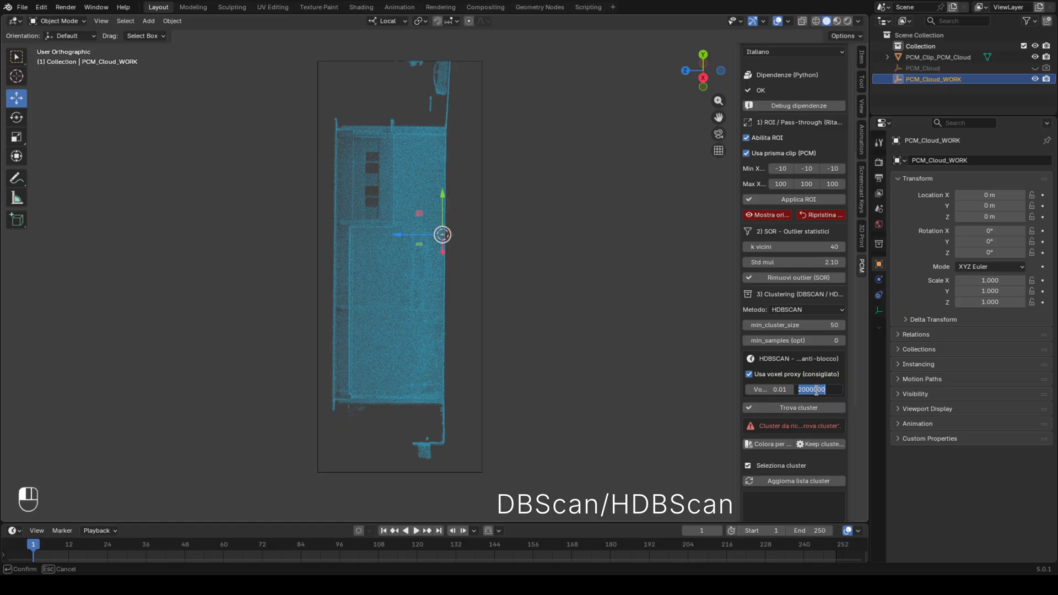
type("12000")
left_click(796, 408)
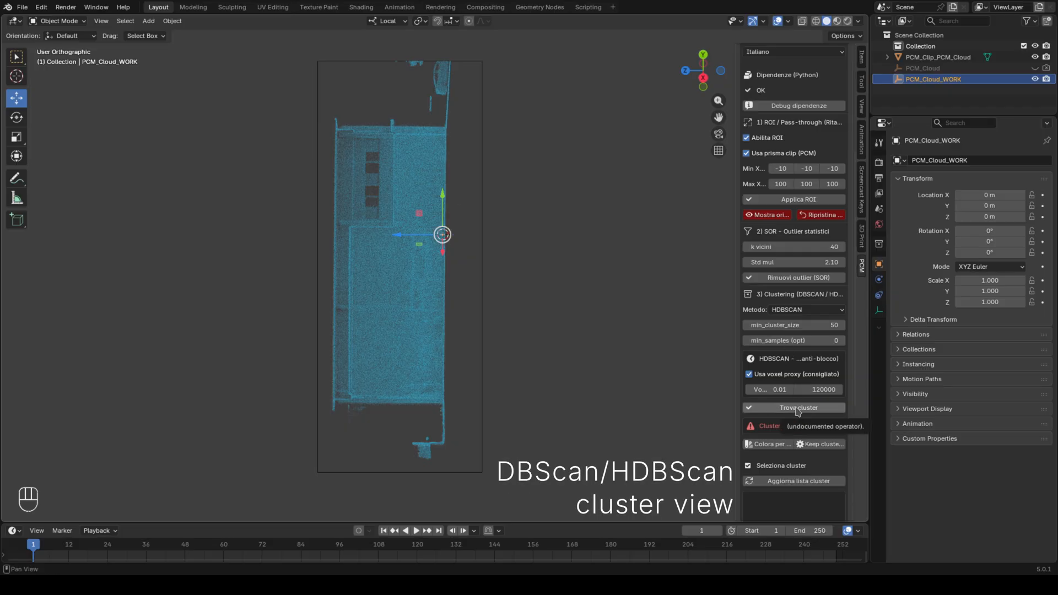
Step: Find the HDBSCAN clusters in PCM_Cloud_WORK and color the point cloud by cluster
left_click(797, 411)
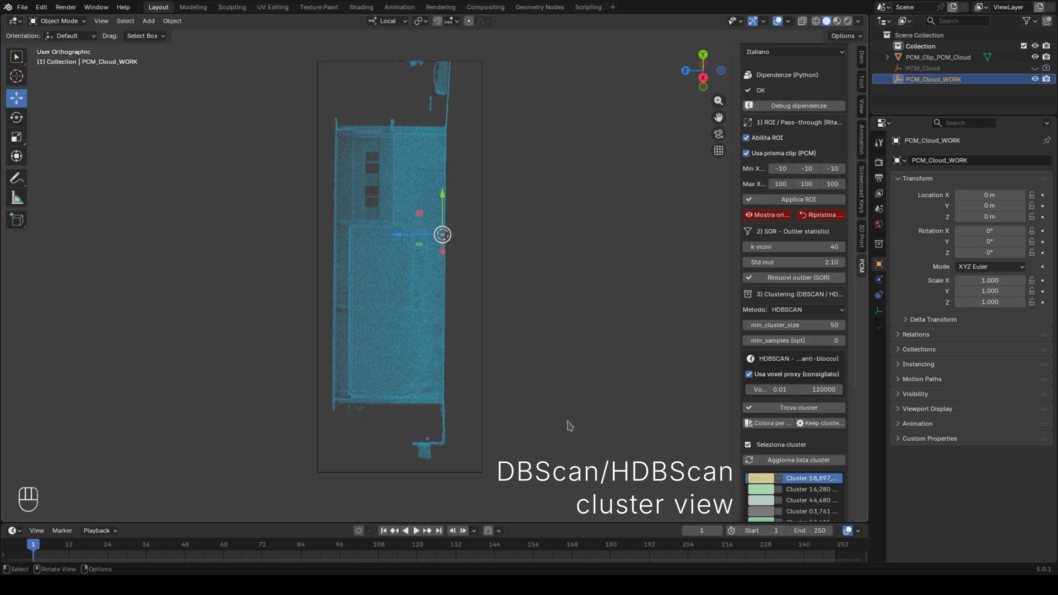
scroll(795, 353, "down", 5)
scroll(796, 353, "down", 2)
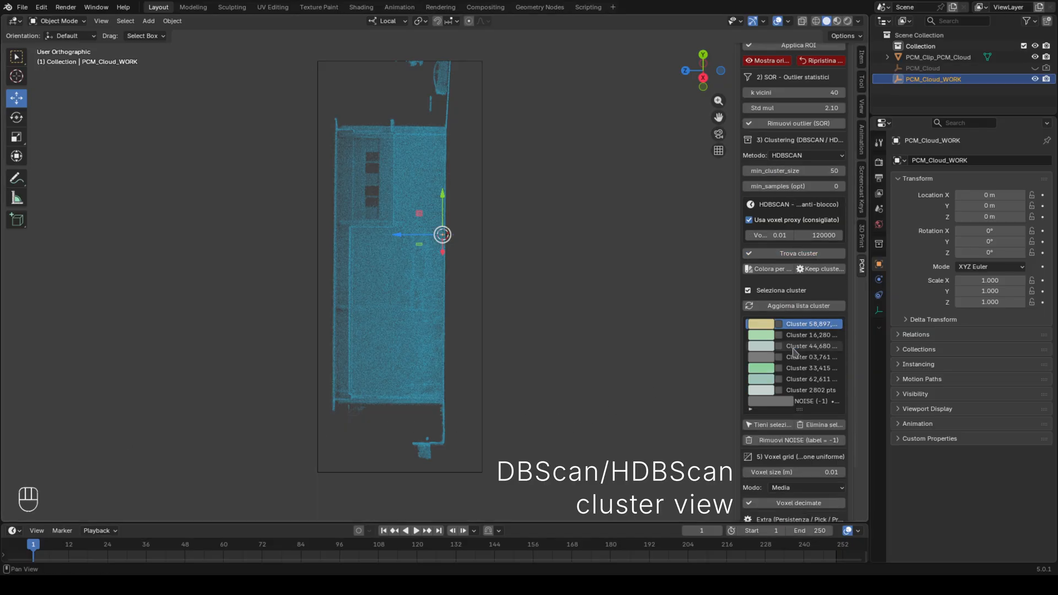
scroll(795, 353, "down", 2)
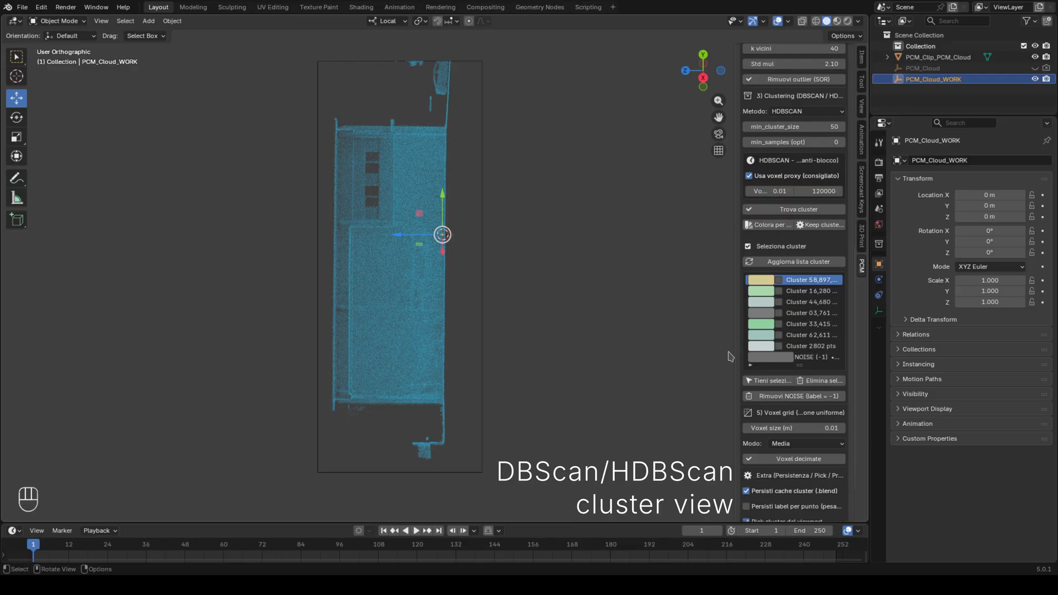
left_click(769, 225)
middle_click_drag(429, 309, 329, 254)
scroll(330, 254, "down", 3)
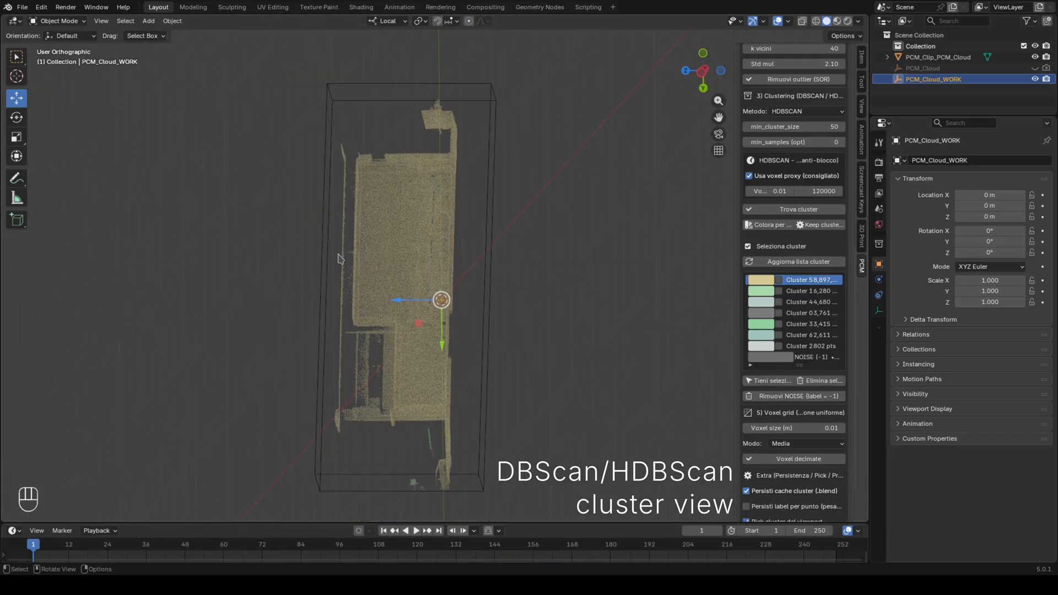
Step: Keep only the checked Cluster 5 in PCM_Cloud_WORK and remove the NOISE points (label -1)
key("KP_7")
middle_click_drag(516, 343, 457, 255)
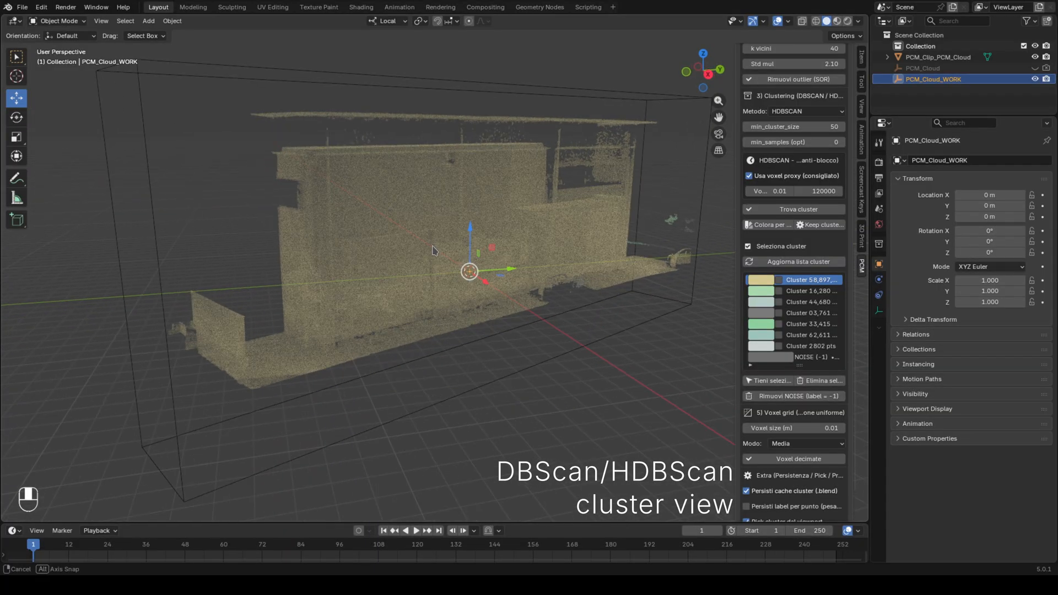
scroll(779, 244, "down", 2)
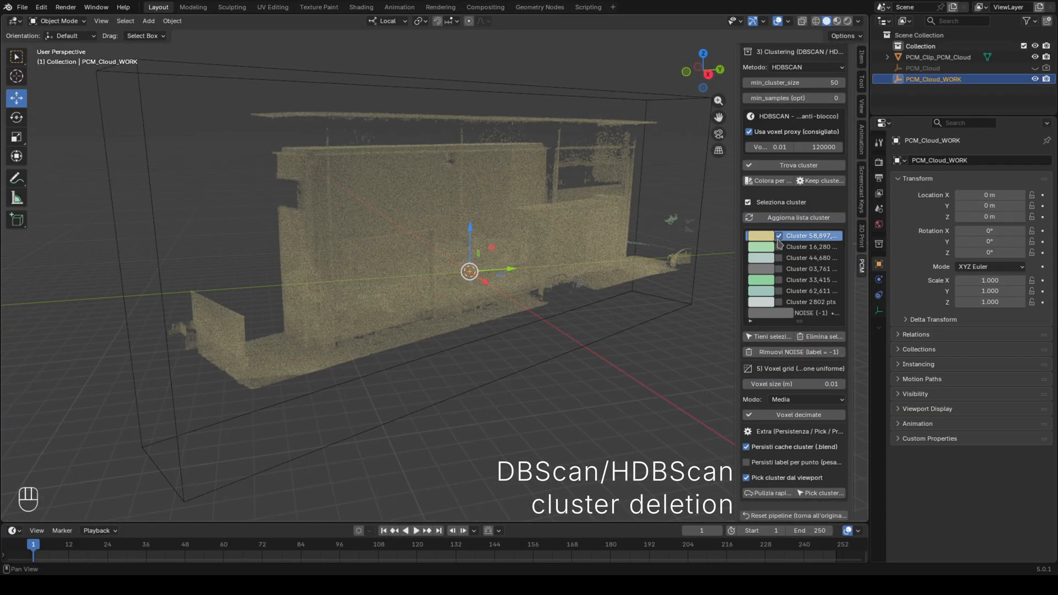
left_click(765, 337)
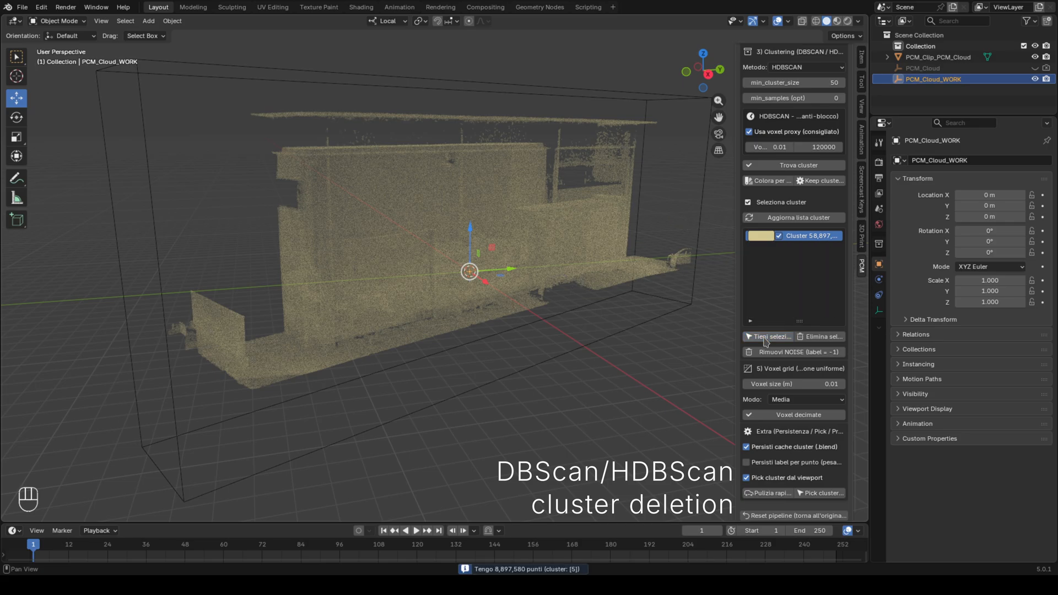
left_click(763, 353)
middle_click_drag(509, 301, 499, 300)
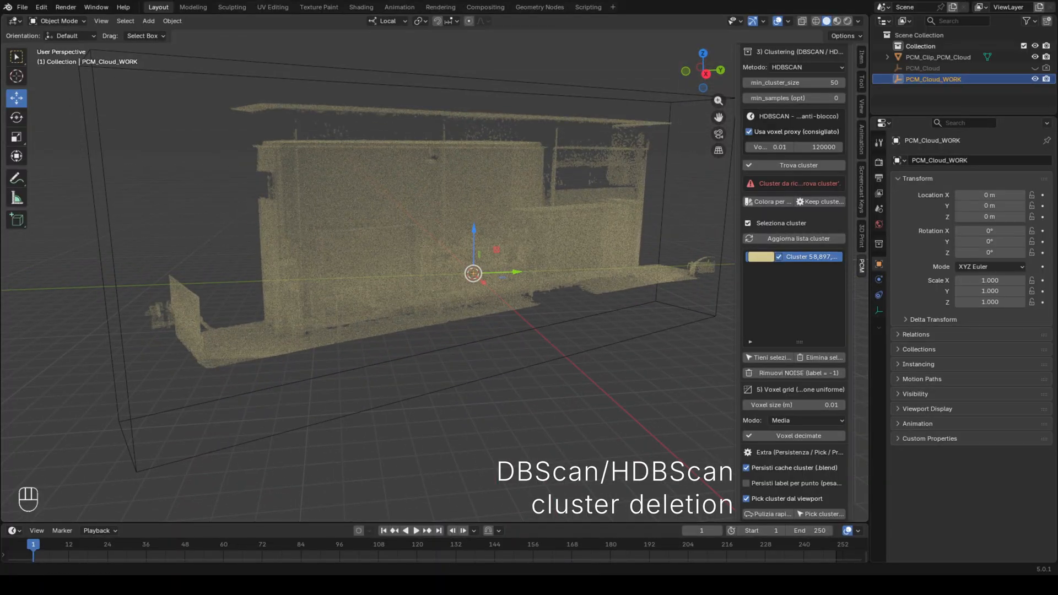
middle_click_drag(276, 329, 451, 299)
Step: Decimate PCM_Cloud_WORK on a voxel grid with a 0.01 m voxel size in Primo punto mode
scroll(793, 285, "down", 1)
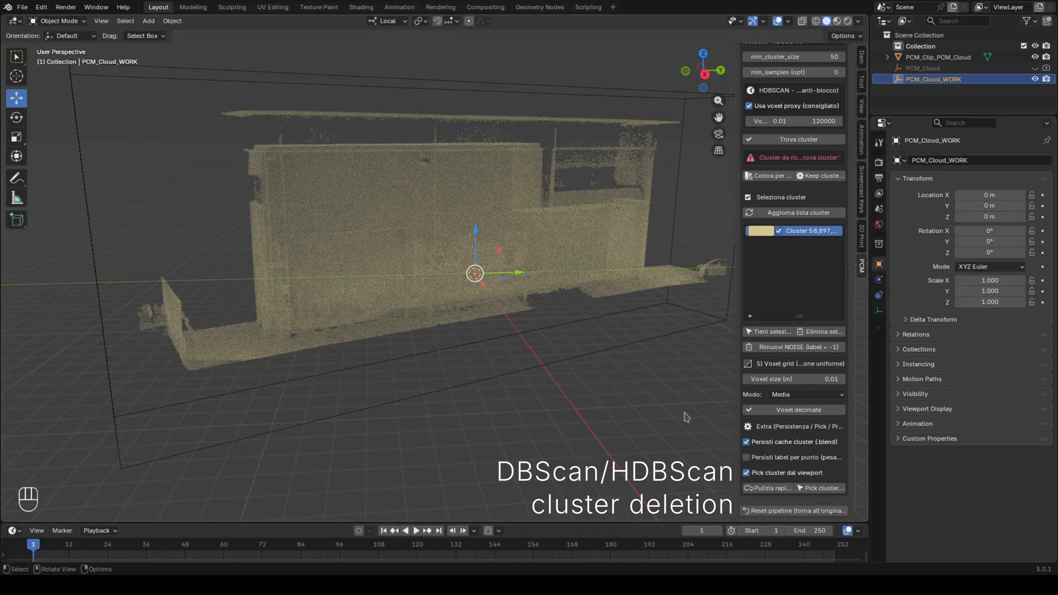
left_click(810, 396)
left_click(799, 407)
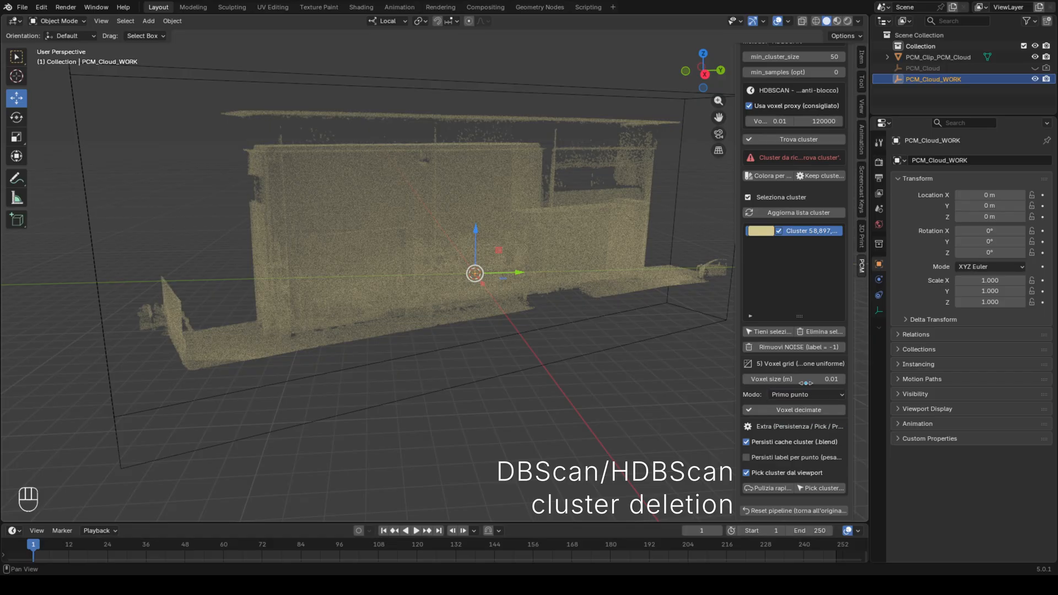
left_click(807, 380)
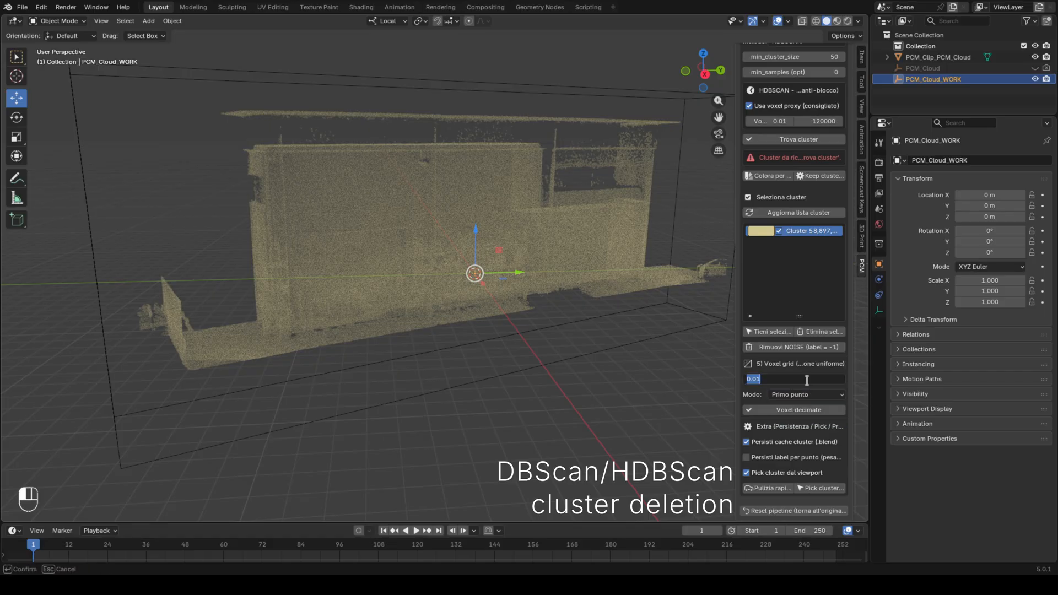
type(".0")
scroll(799, 397, "up", 5)
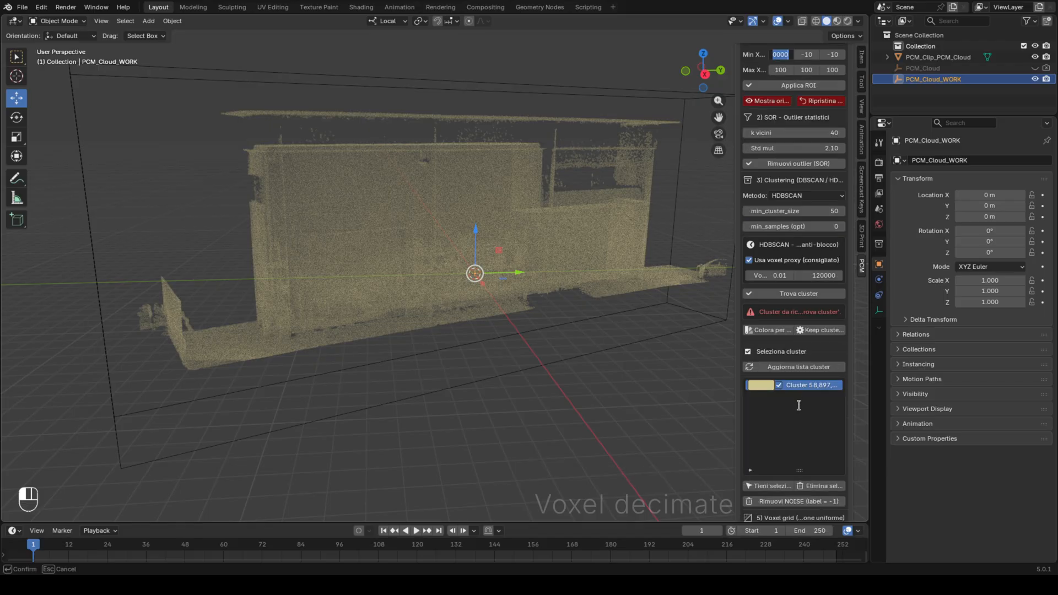
scroll(800, 399, "down", 5)
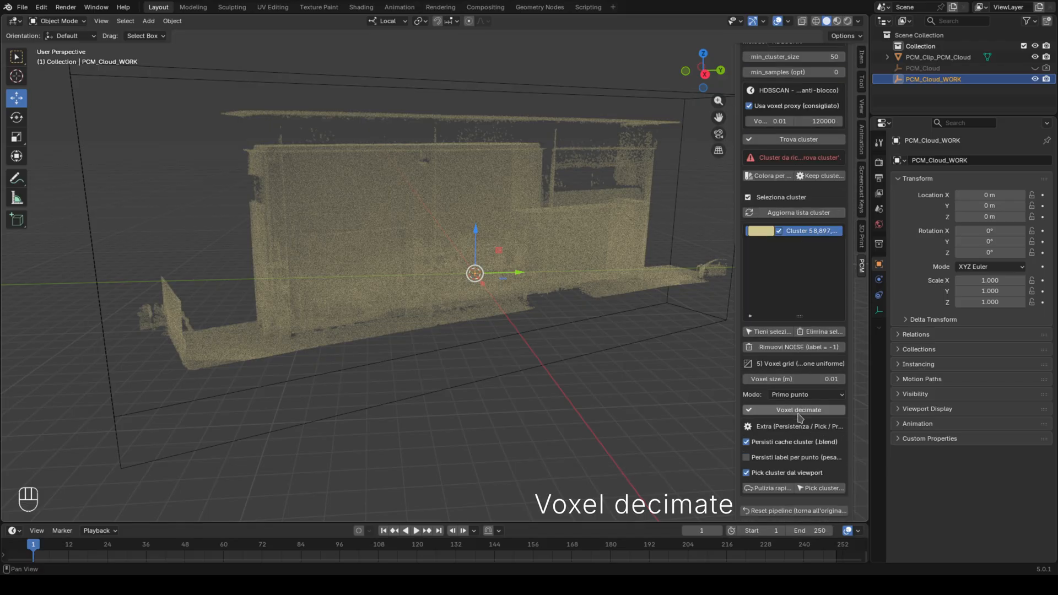
left_click(801, 411)
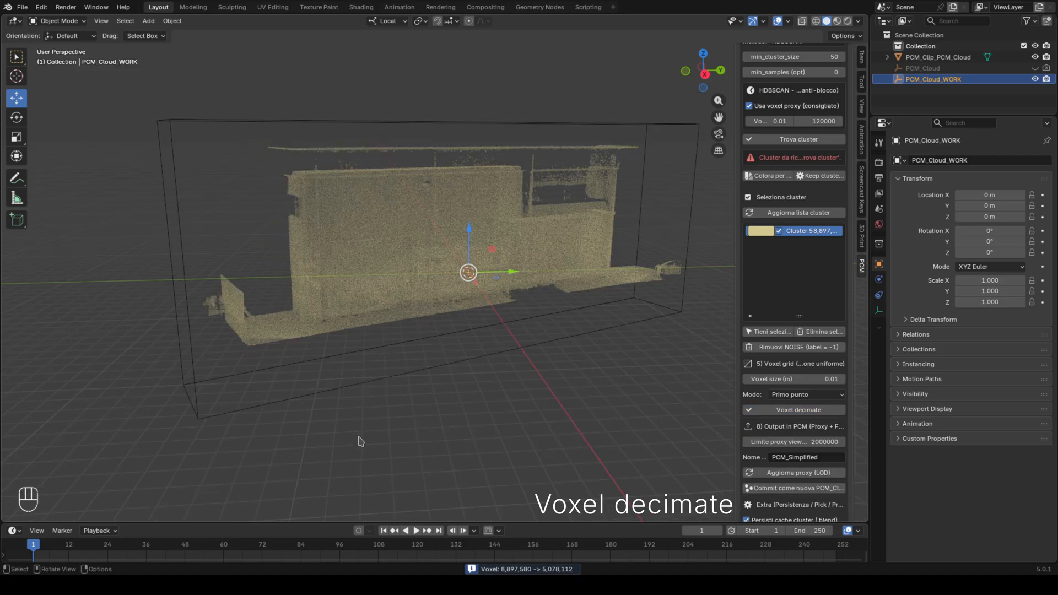
Step: Update the LOD proxy, commit the result as a new cloud named PCM_Simplified, and hide PCM_Cloud_WORK
scroll(806, 442, "down", 3)
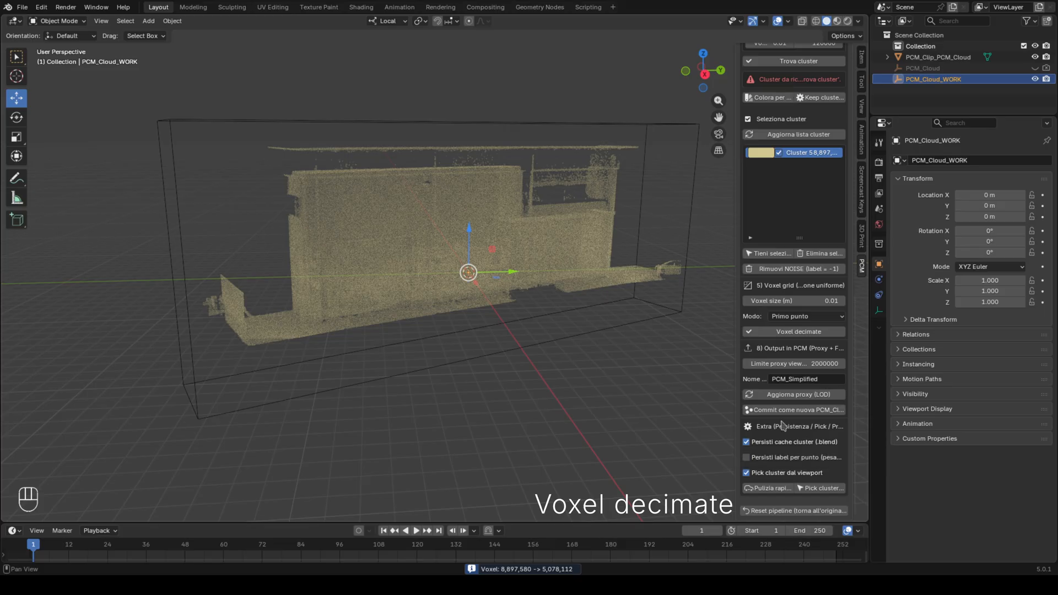
left_click(786, 396)
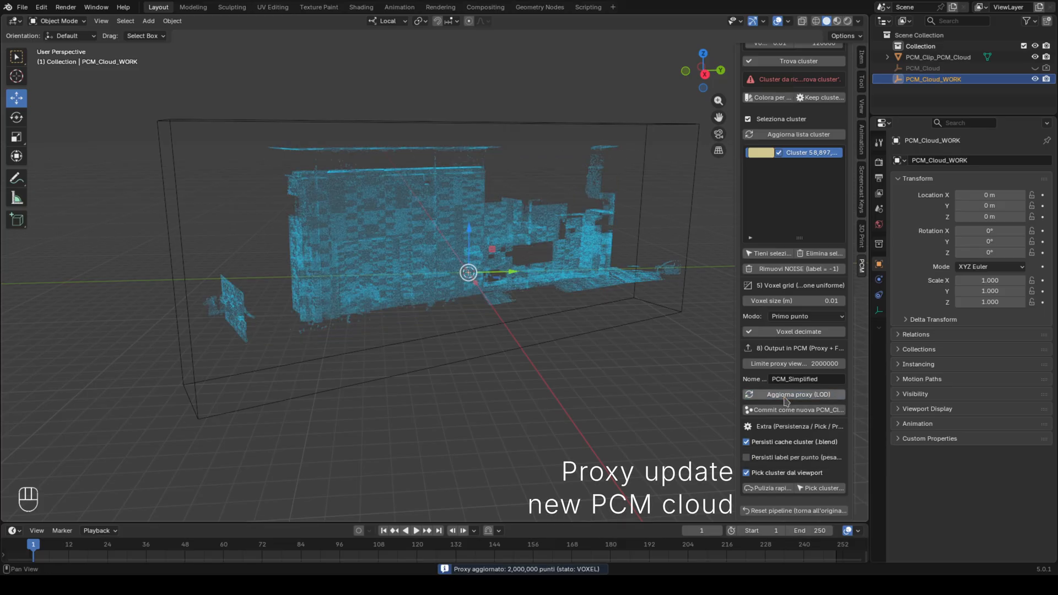
left_click(789, 411)
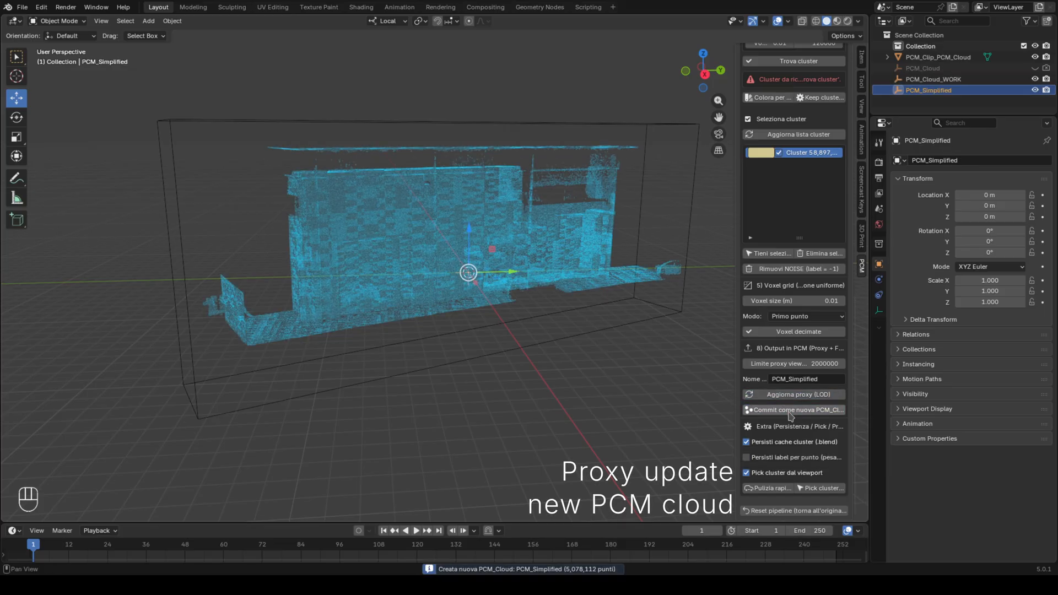
left_click(1035, 79)
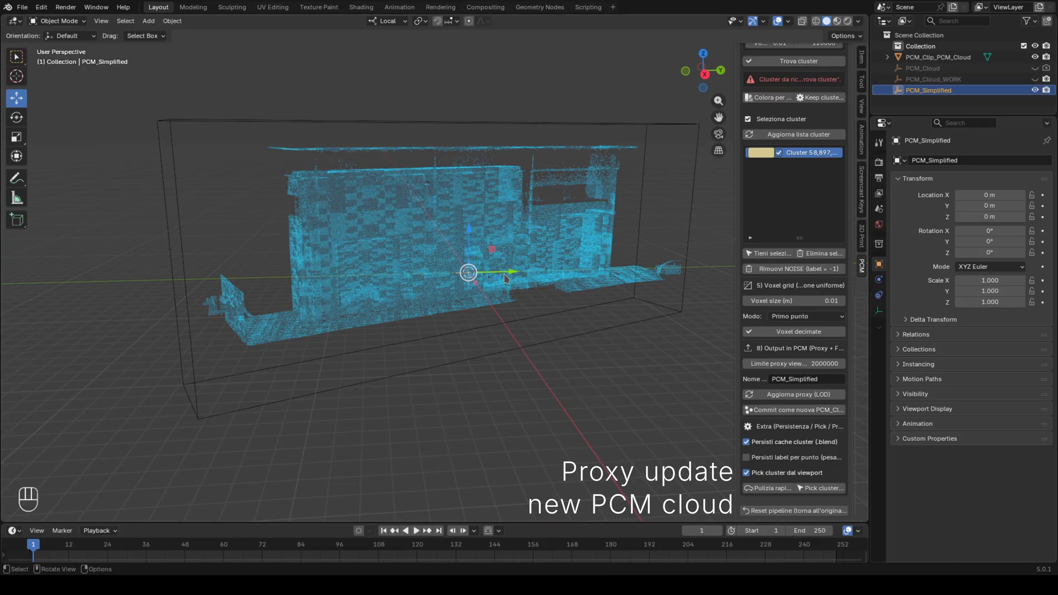
Step: Examine the PCM_Simplified cloud up close in perspective and from the top
middle_click_drag(503, 273, 453, 290)
scroll(454, 293, "up", 6)
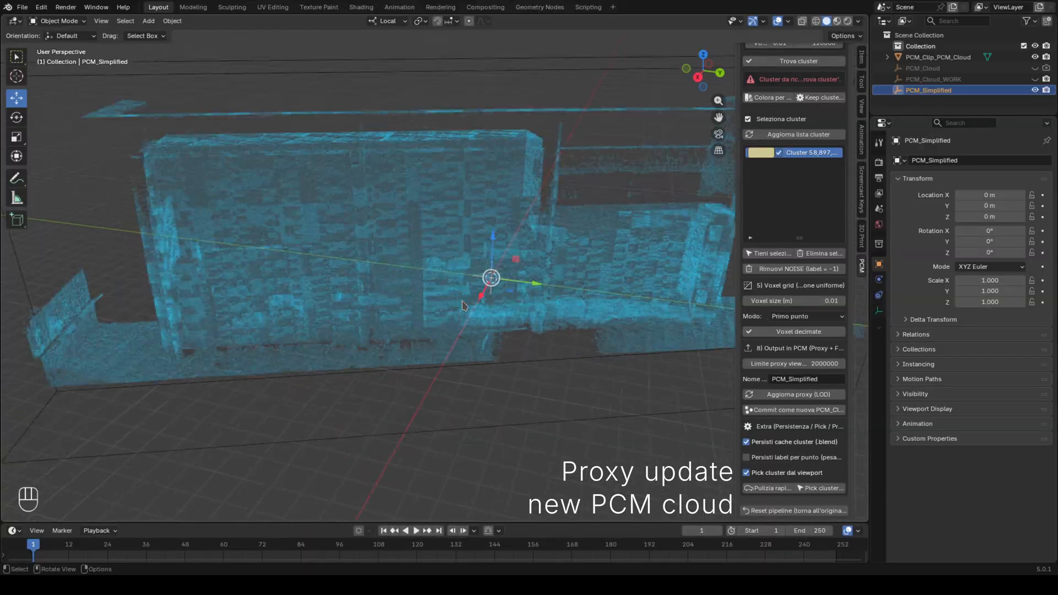
scroll(455, 292, "down", 4)
key("KP_7")
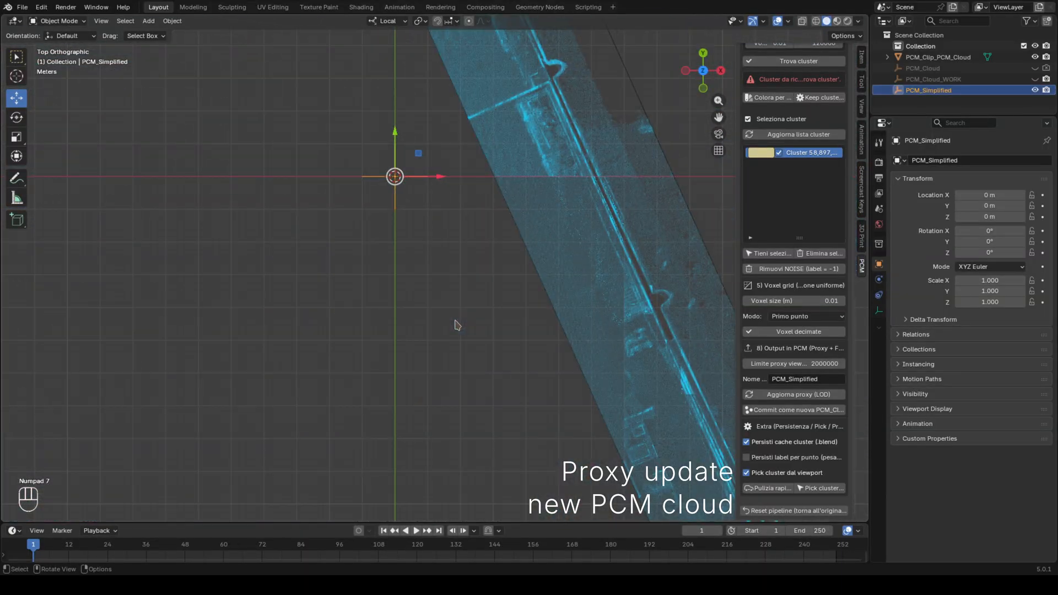
middle_click_drag(435, 333, 187, 387, "shift")
scroll(316, 350, "up", 5)
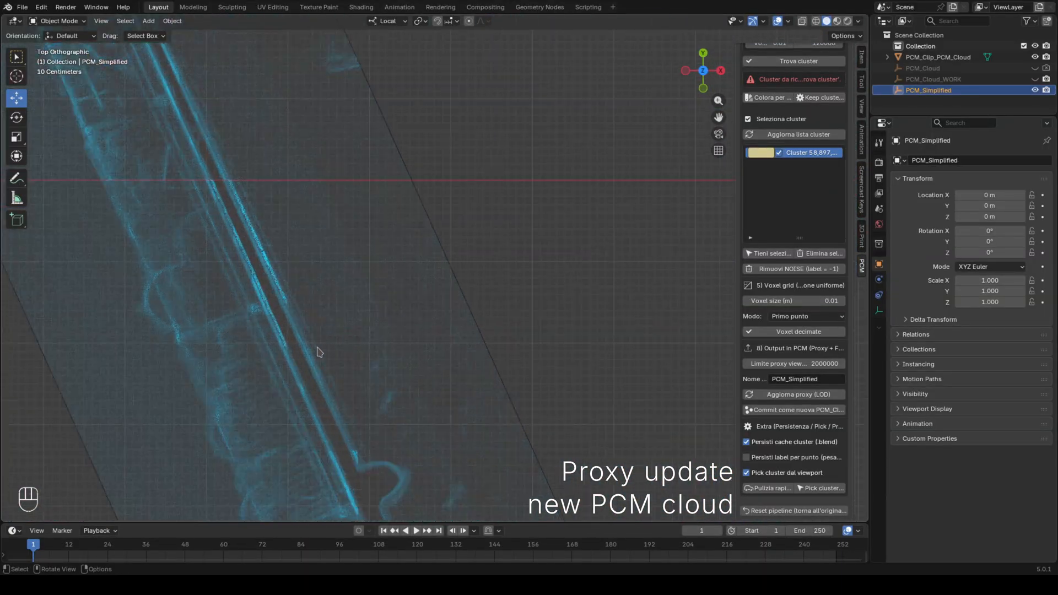
middle_click_drag(316, 350, 419, 344, "shift")
middle_click_drag(418, 344, 353, 338)
Step: Set the point display Alpha of PCM_Simplified to 1 and view the cloud from another angle
scroll(814, 247, "up", 15)
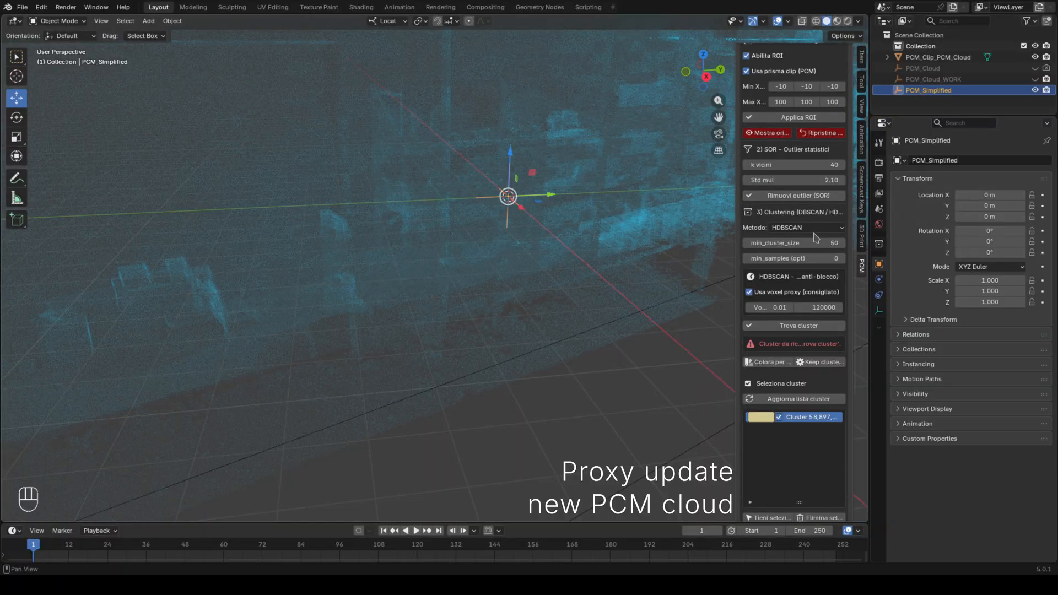
scroll(816, 237, "up", 8)
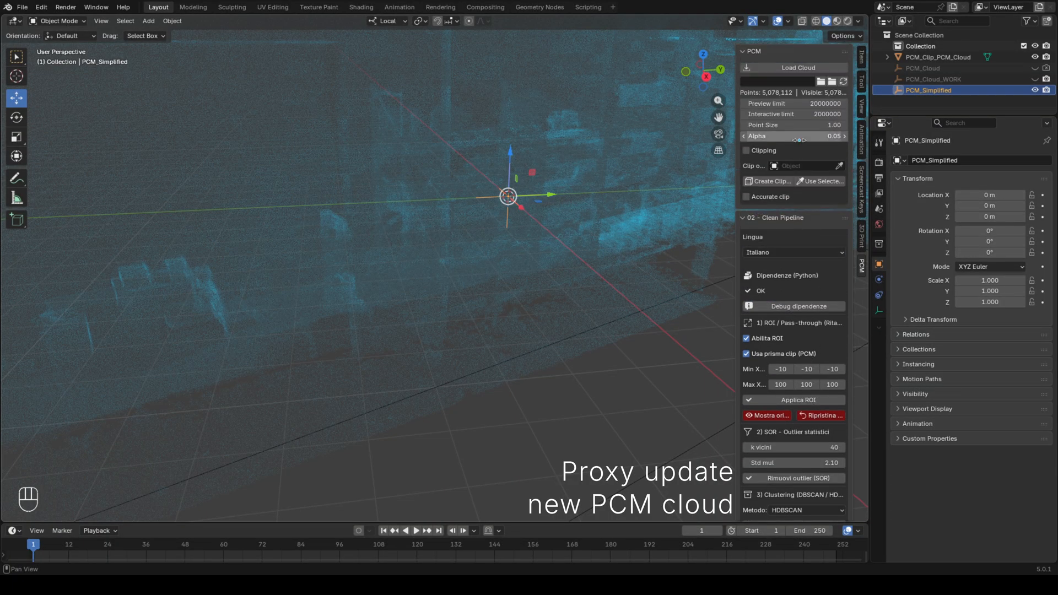
left_click(799, 136)
type("1")
key("Return")
middle_click_drag(626, 271, 442, 240)
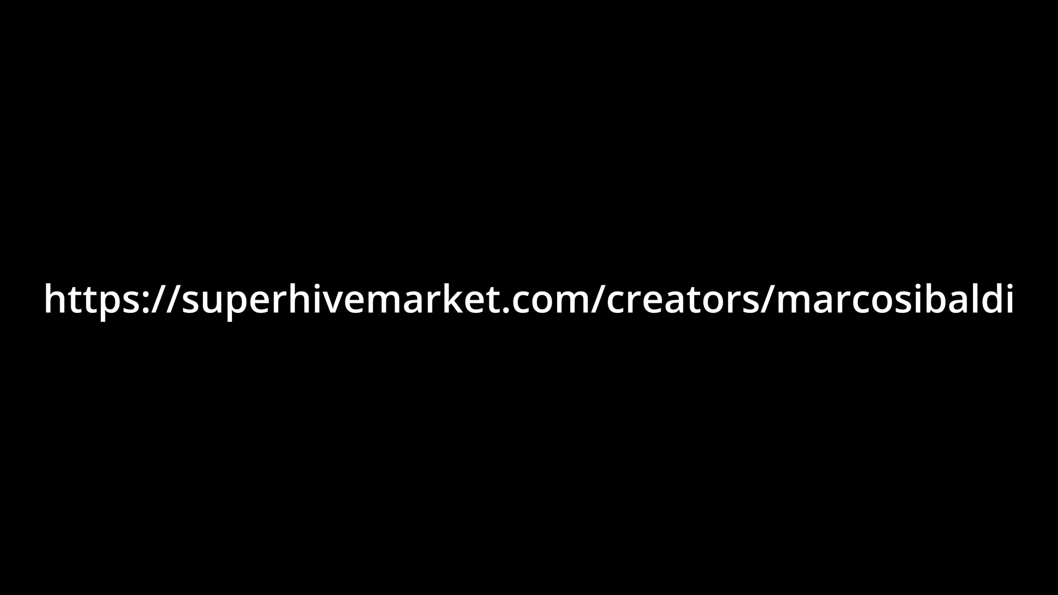